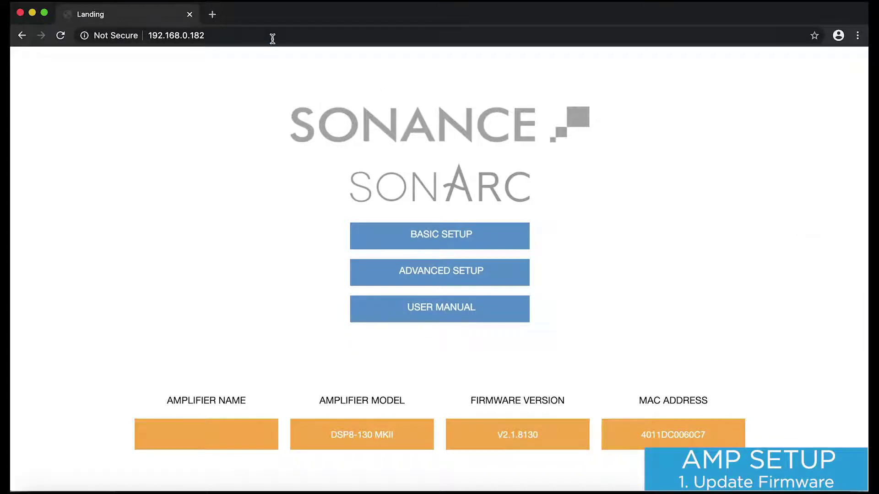
# - Go to the amplifier's firmware update page at 192.168.0.182/Update.htm
pyautogui.click(264, 37)
pyautogui.click(264, 39)
pyautogui.write('/')
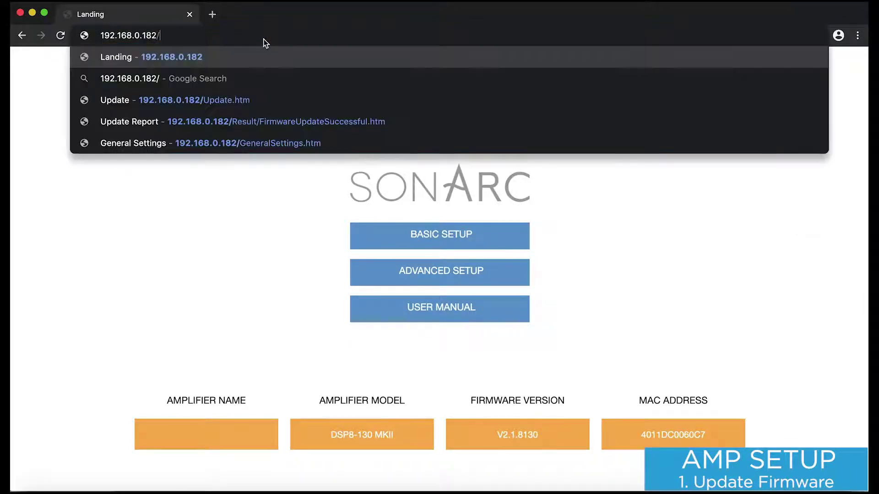
pyautogui.write('Update.htm')
pyautogui.press('Return')
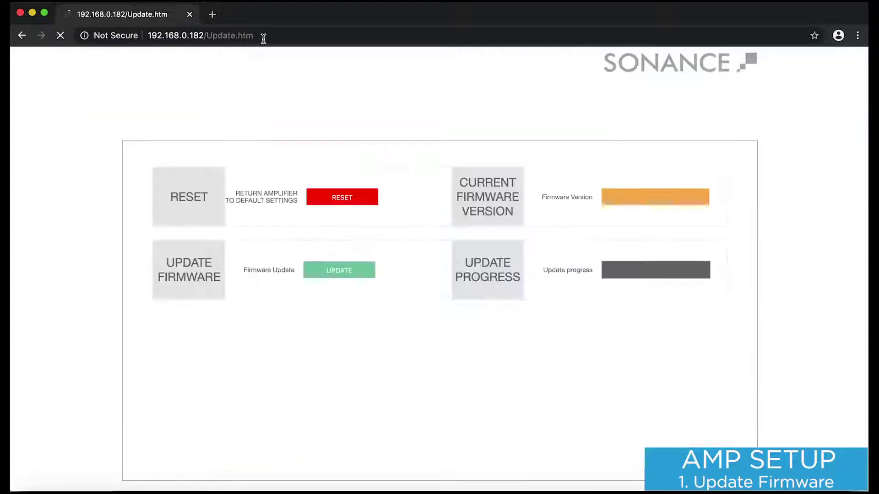
# - Update the amplifier firmware from the Internet with DSP_8-130_MKII_v2.2.8130.bin and restart the amplifier
pyautogui.click(356, 272)
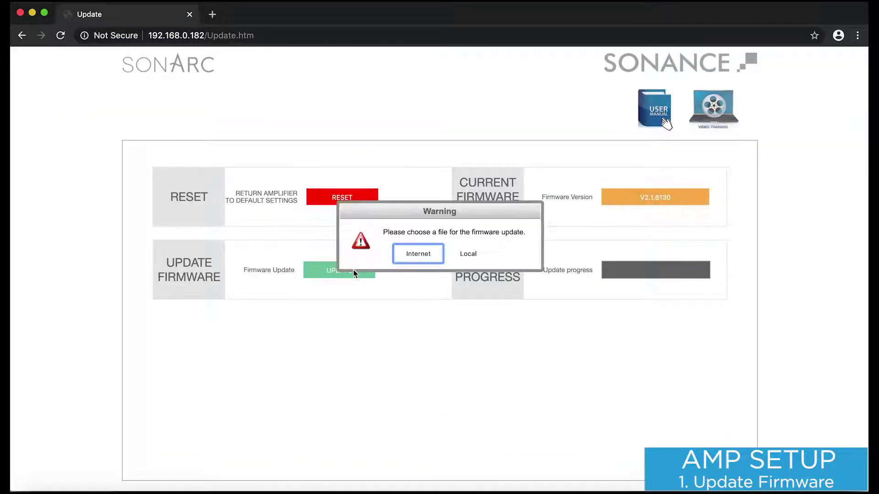
pyautogui.click(437, 259)
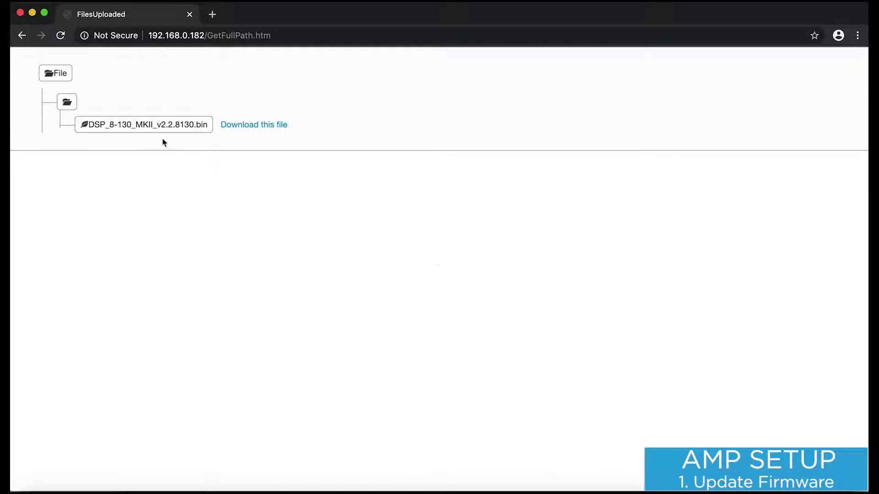
pyautogui.click(232, 127)
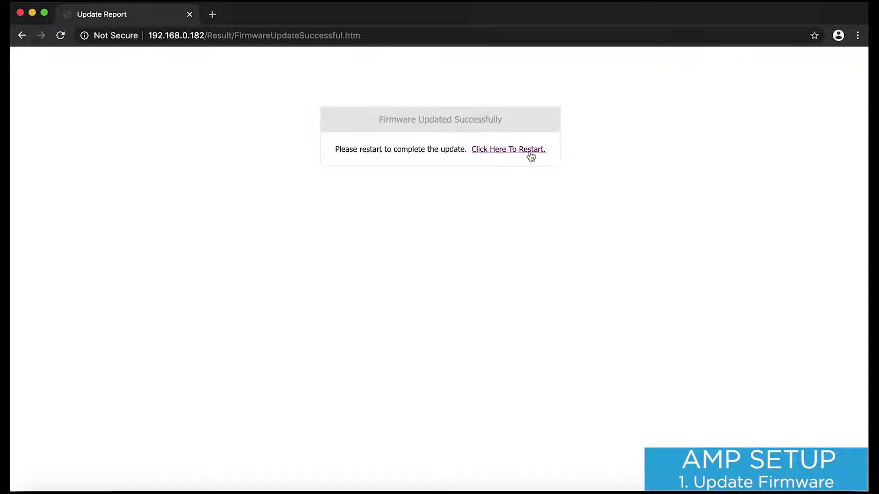
pyautogui.click(531, 152)
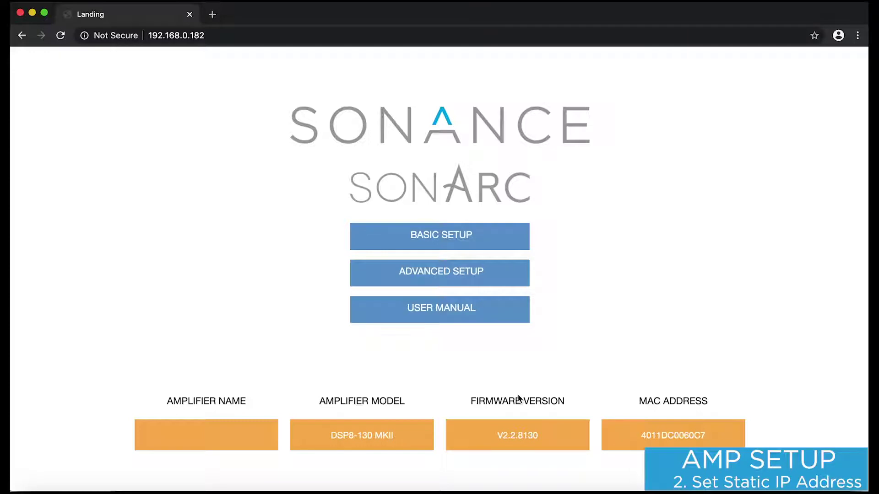
# - Turn off DHCP in the amplifier's advanced general settings and accept the caution about it
pyautogui.click(484, 271)
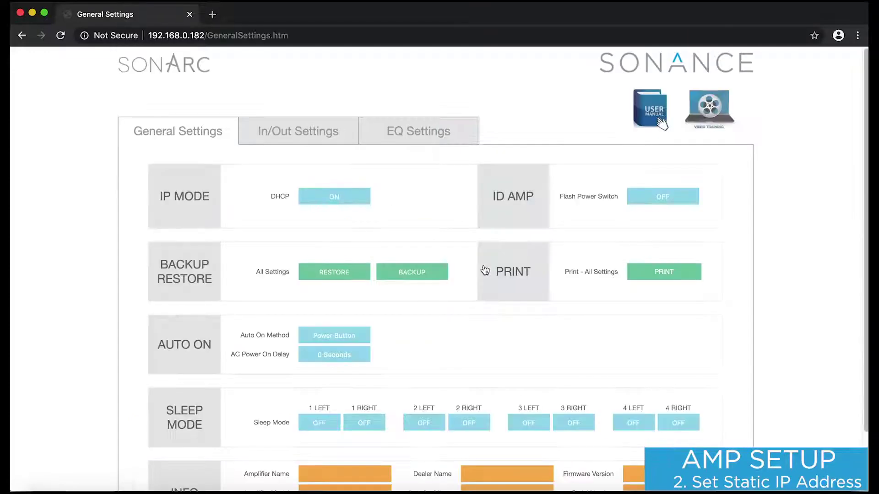
pyautogui.click(359, 196)
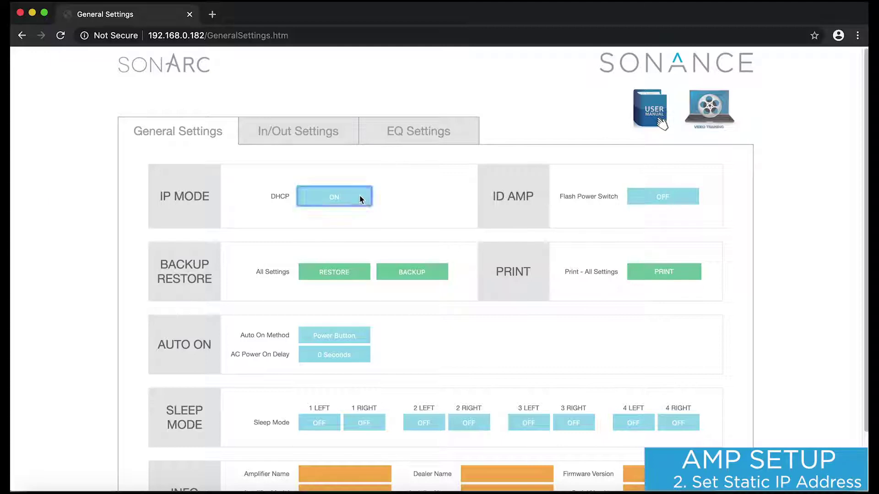
pyautogui.click(403, 257)
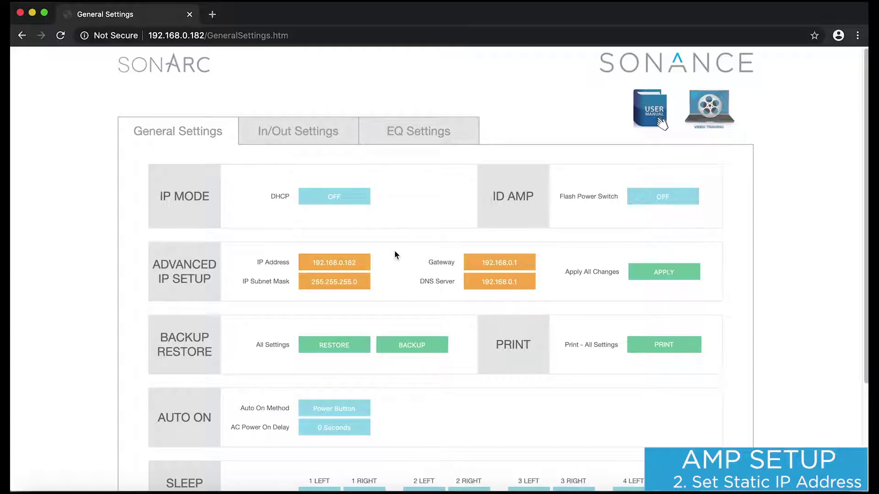
# - Set the amplifier's static IP address to 192.168.0.101 and apply the IP changes
pyautogui.click(365, 262)
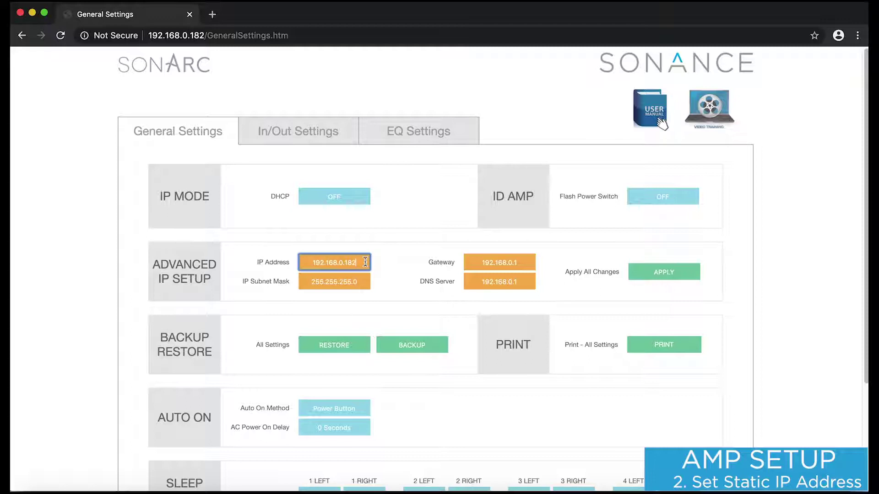
pyautogui.press('BackSpace')
pyautogui.press('BackSpace')
pyautogui.press('BackSpace')
pyautogui.write('101')
pyautogui.click(649, 272)
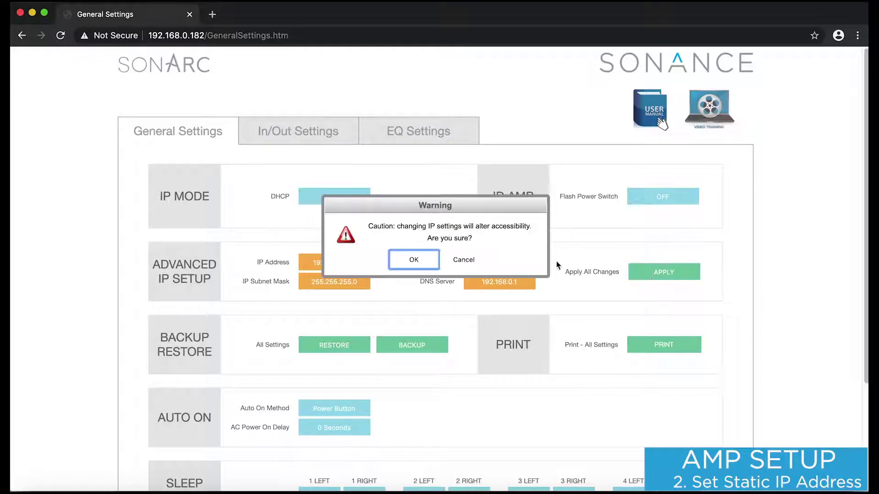
pyautogui.click(429, 261)
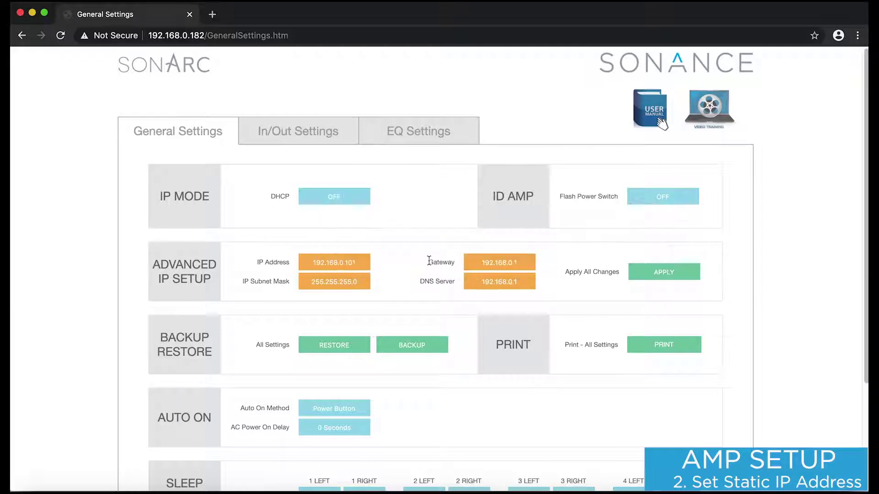
# - Reconnect to the amplifier at 192.168.0.101 and open its advanced setup
pyautogui.click(198, 37)
pyautogui.write('192.168.0.1')
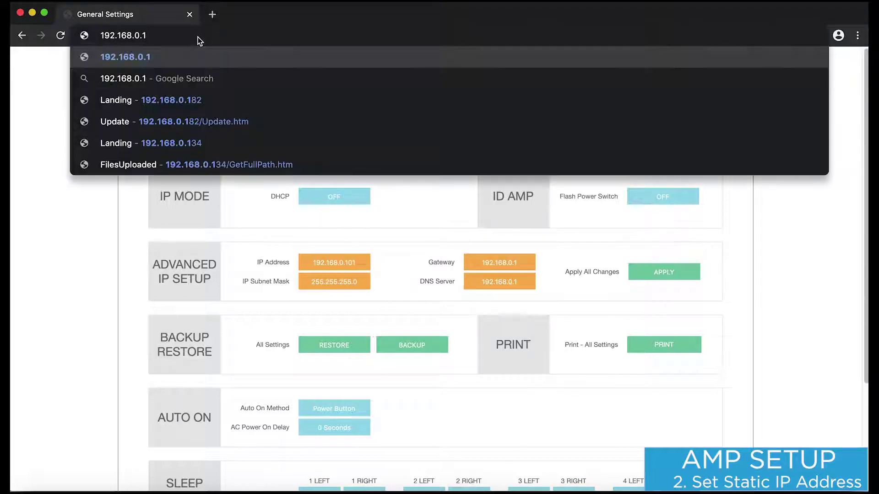
pyautogui.write('01')
pyautogui.press('Return')
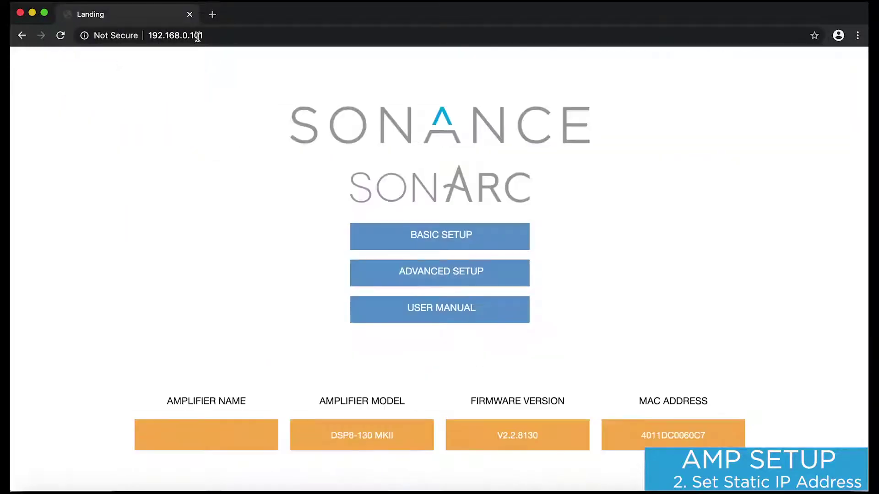
pyautogui.click(494, 277)
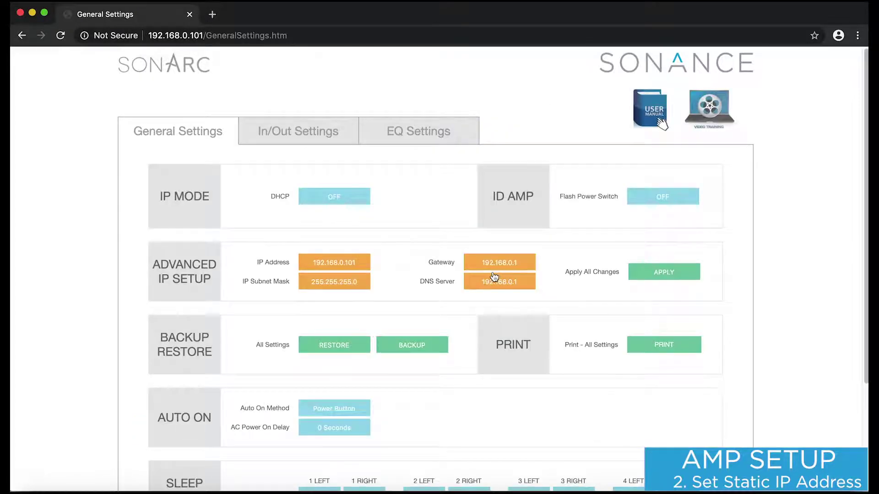
# - In the In/Out settings, name the outputs Kitchen 1L/1R, Dining 2L/2R, Living 3L/3R and Patio 4L/4R
pyautogui.click(333, 139)
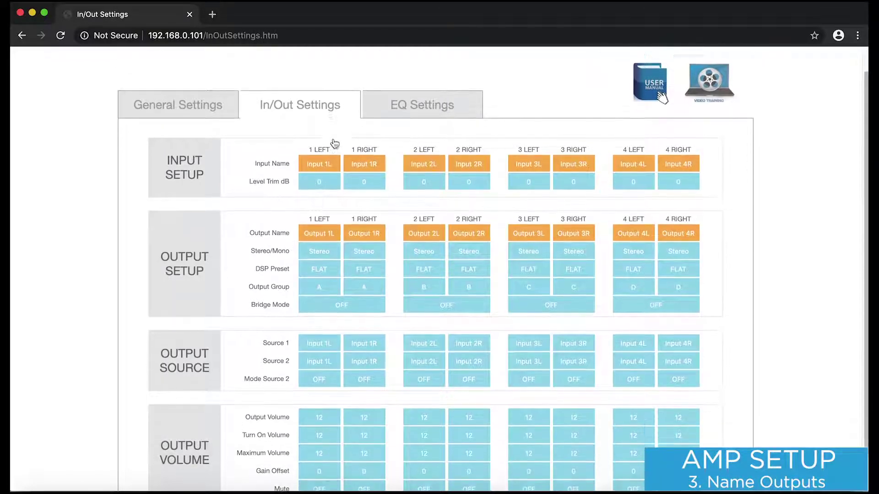
pyautogui.scroll(-3, 334, 142)
pyautogui.click(319, 192)
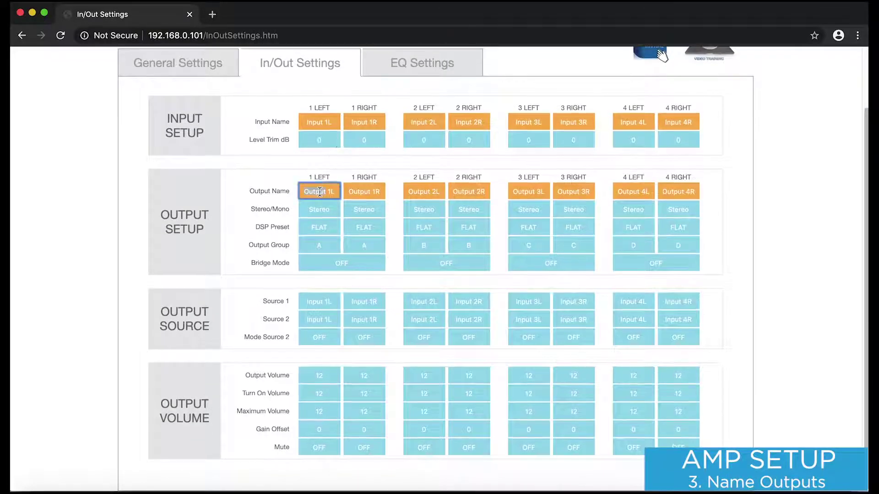
pyautogui.write('Kitchen 1L')
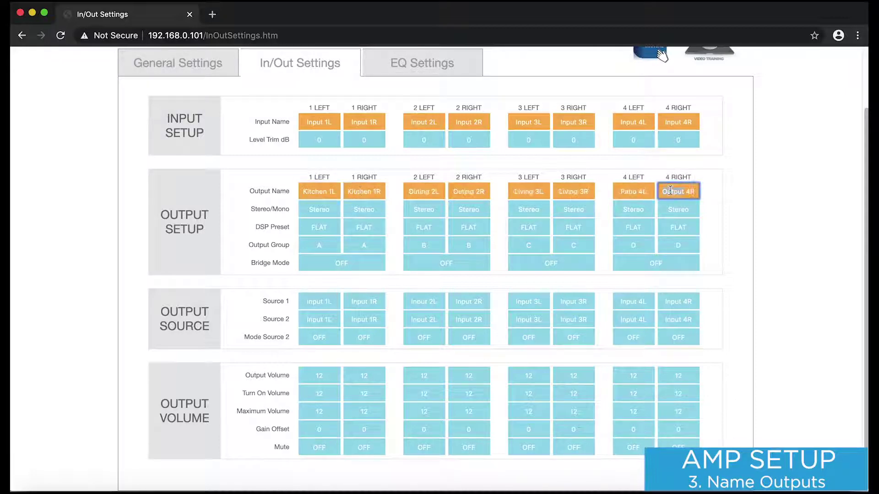
pyautogui.write('Patio 4R')
pyautogui.click(768, 192)
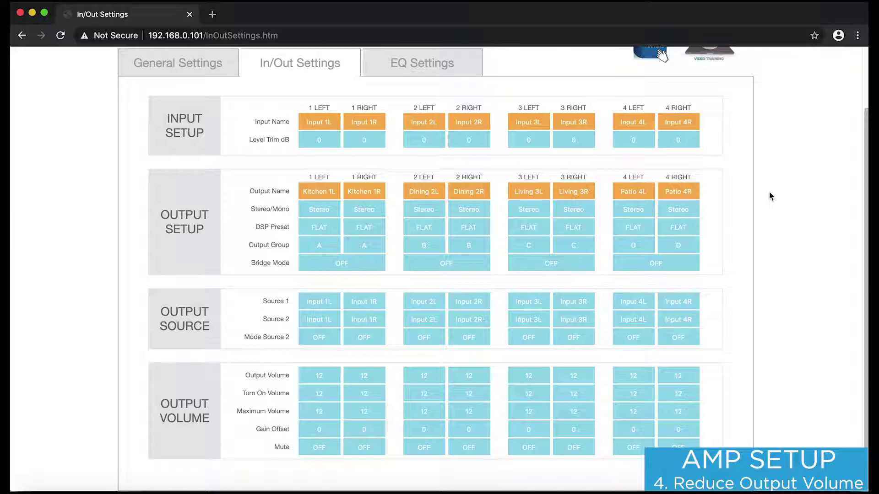
# - Set the output volume of the Kitchen and Dining outputs to -70
pyautogui.click(331, 377)
pyautogui.scroll(10, 331, 378)
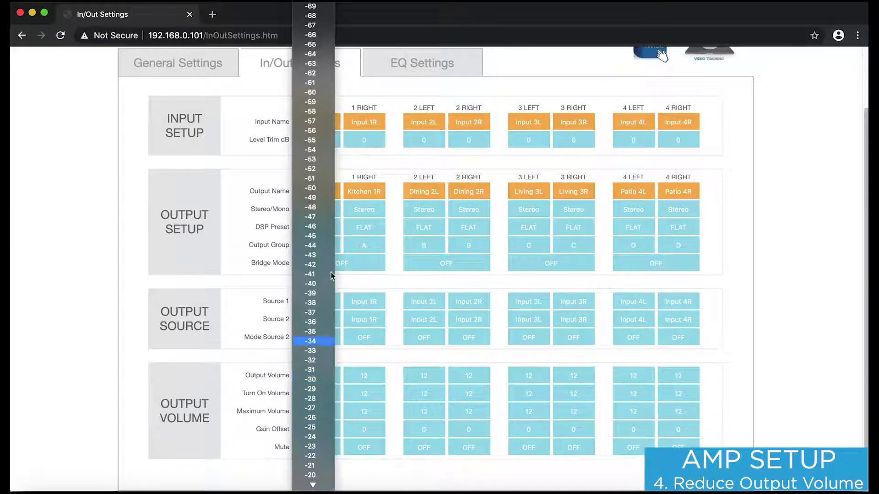
pyautogui.click(310, 4)
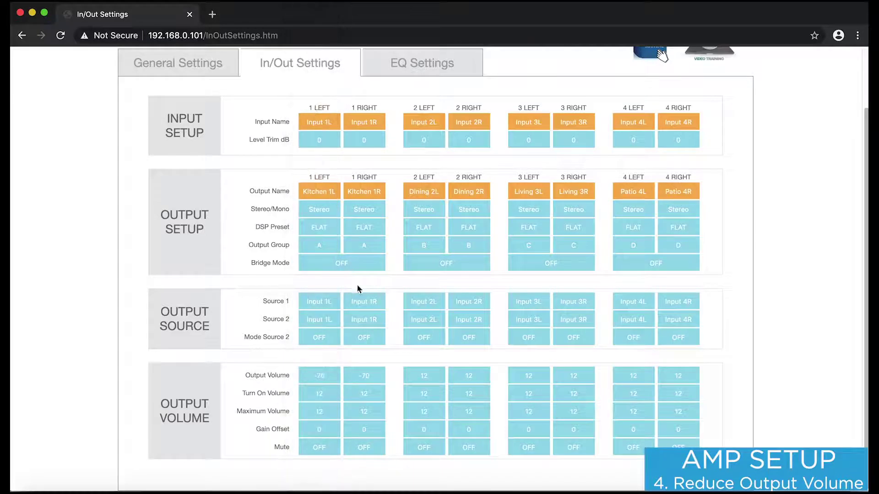
pyautogui.click(426, 375)
pyautogui.scroll(10, 430, 373)
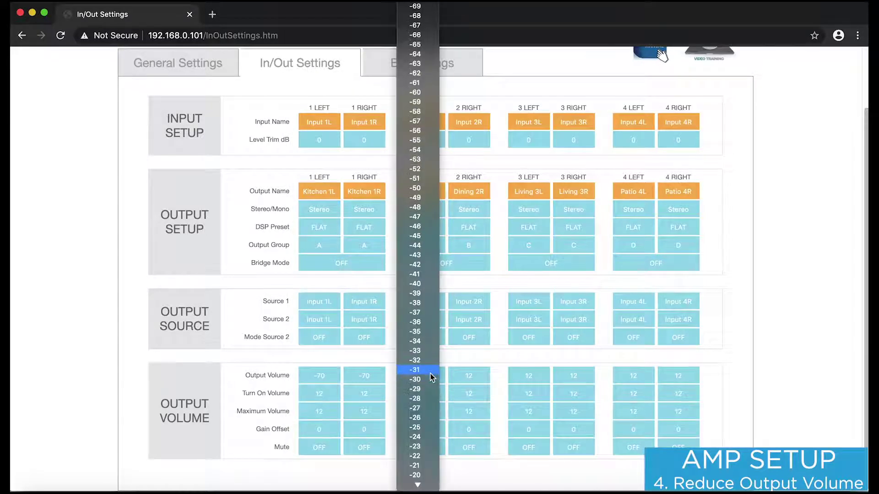
pyautogui.click(416, 6)
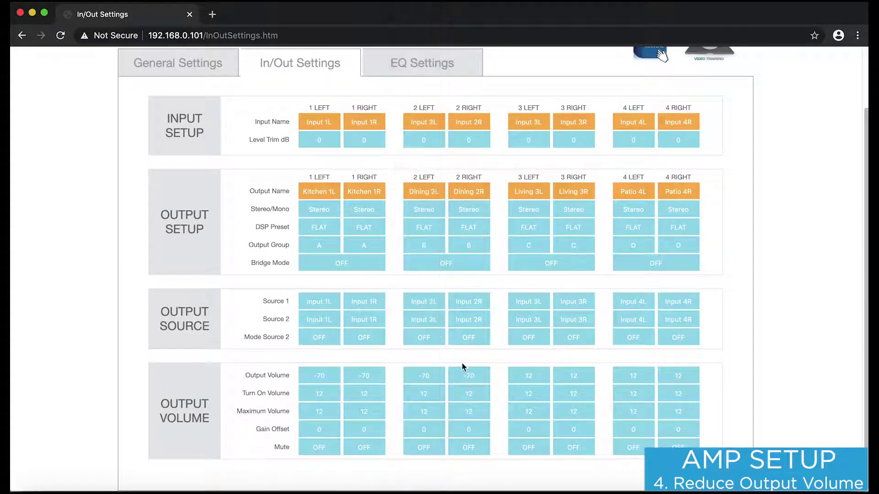
pyautogui.click(466, 376)
pyautogui.click(461, 375)
# - Set the output volume of the Living and Patio outputs to -70
pyautogui.click(532, 379)
pyautogui.scroll(10, 531, 383)
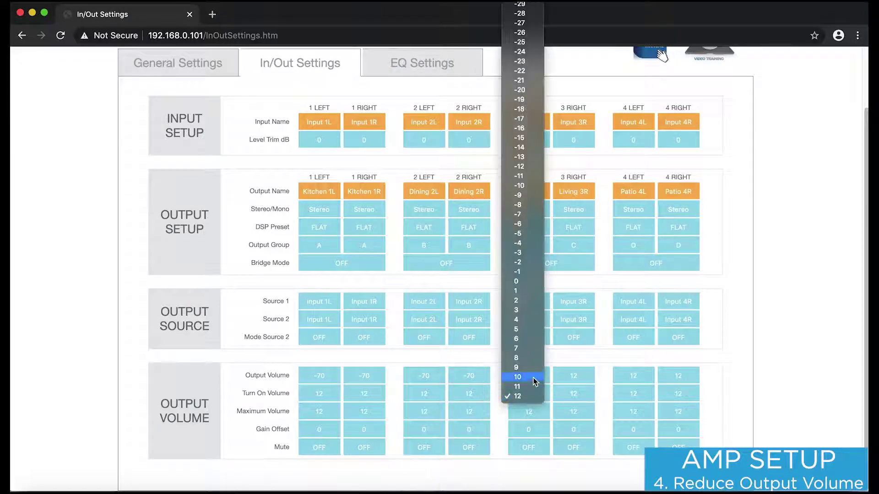
pyautogui.click(530, 7)
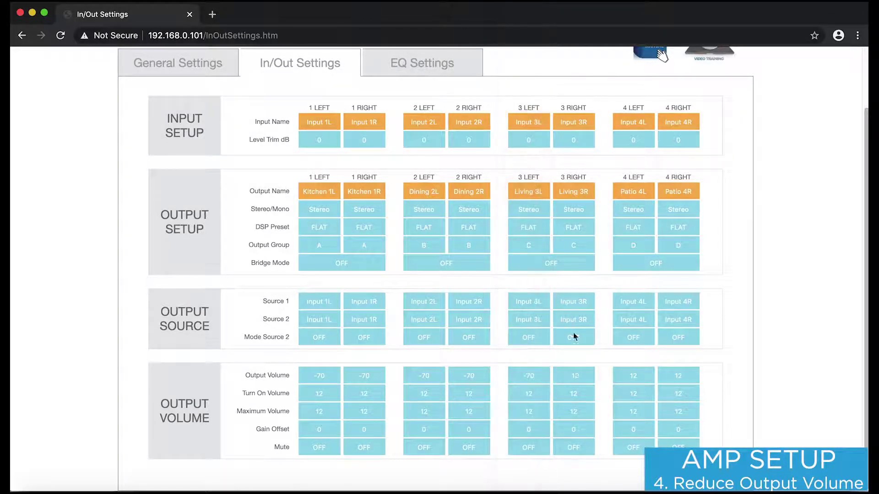
pyautogui.click(632, 378)
pyautogui.scroll(10, 632, 378)
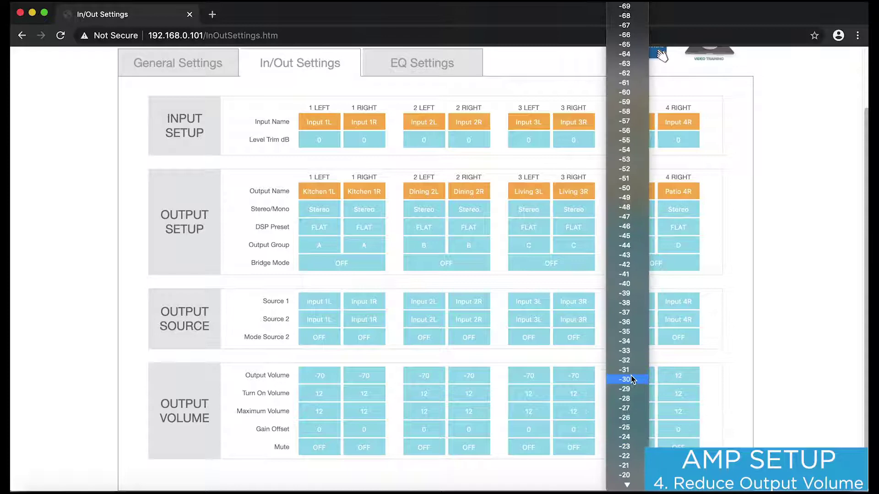
pyautogui.click(624, 4)
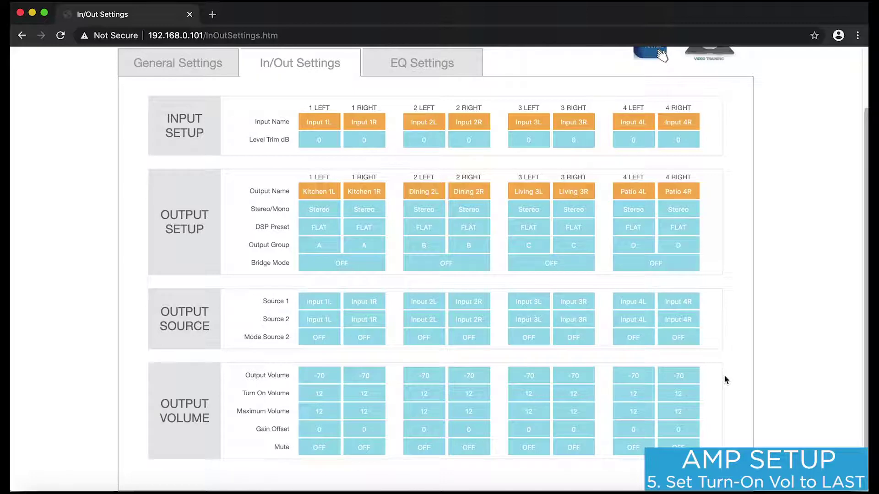
# - Set the turn-on volume of all four output pairs to LAST
pyautogui.click(331, 394)
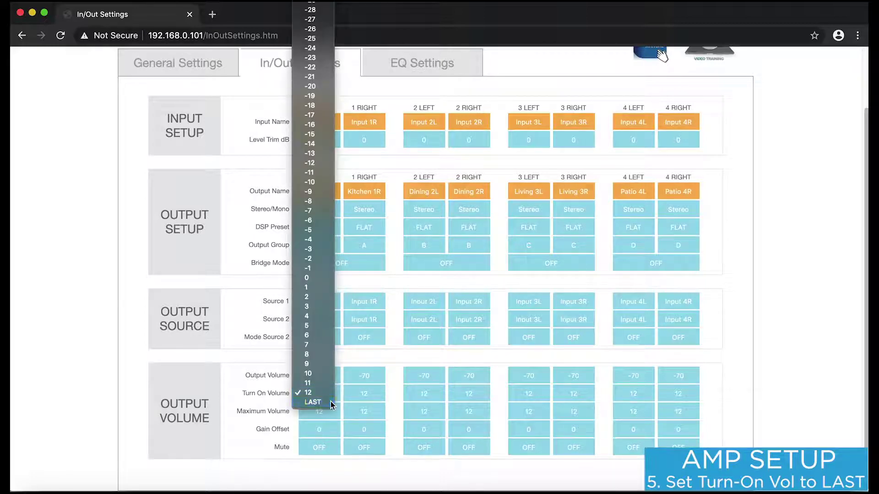
pyautogui.click(331, 402)
pyautogui.click(441, 398)
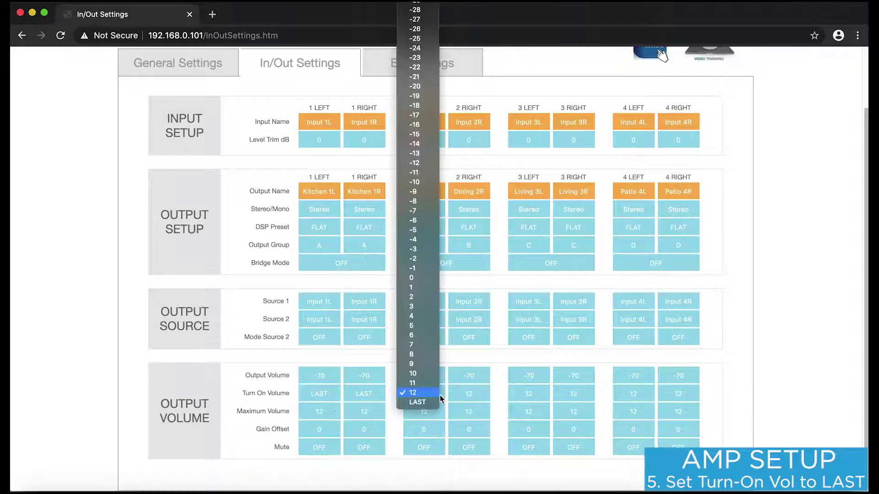
pyautogui.click(438, 403)
pyautogui.click(539, 396)
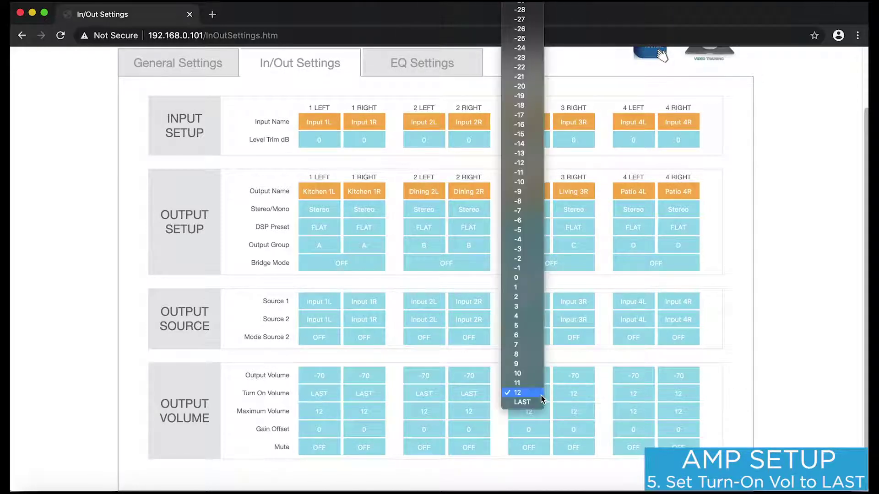
pyautogui.click(540, 402)
pyautogui.click(645, 394)
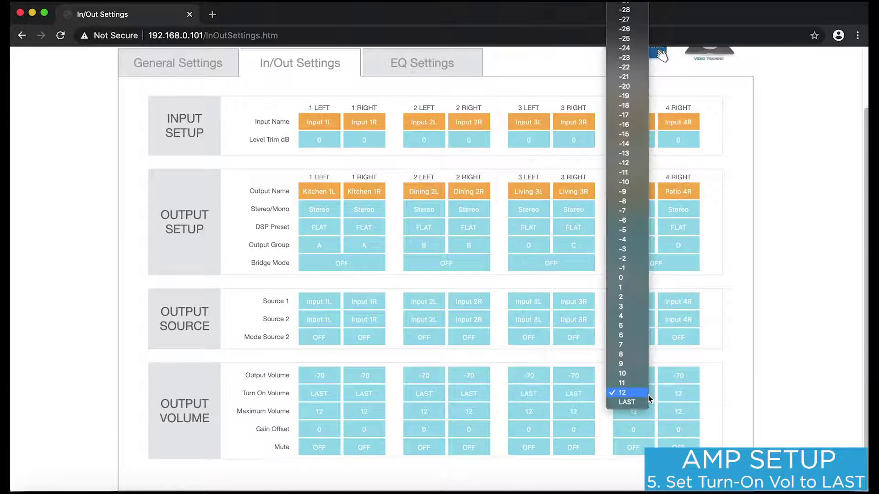
pyautogui.click(643, 402)
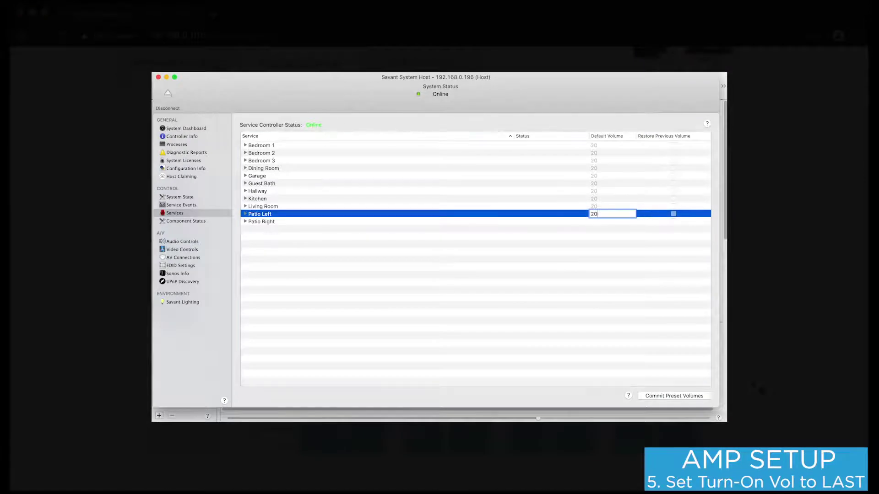
# - In Savant System Host, set the Patio Right default volume to 20 and commit the preset volumes
pyautogui.doubleClick(595, 221)
pyautogui.write('20')
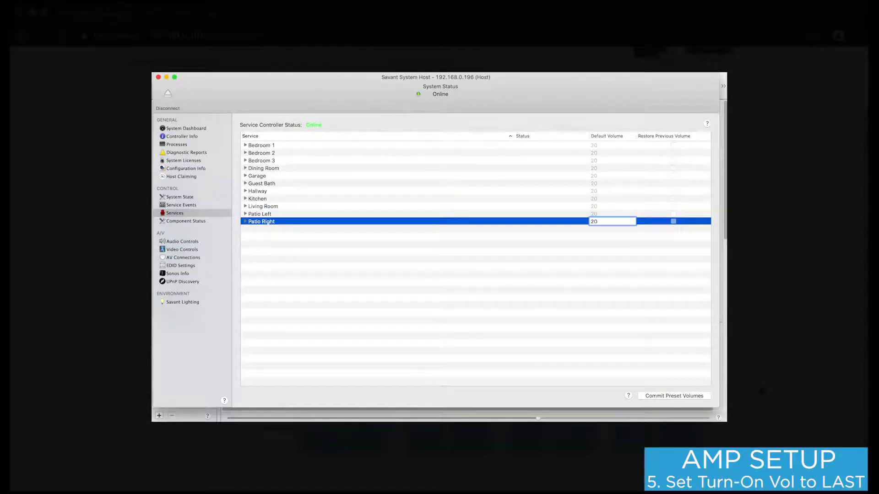
pyautogui.click(675, 396)
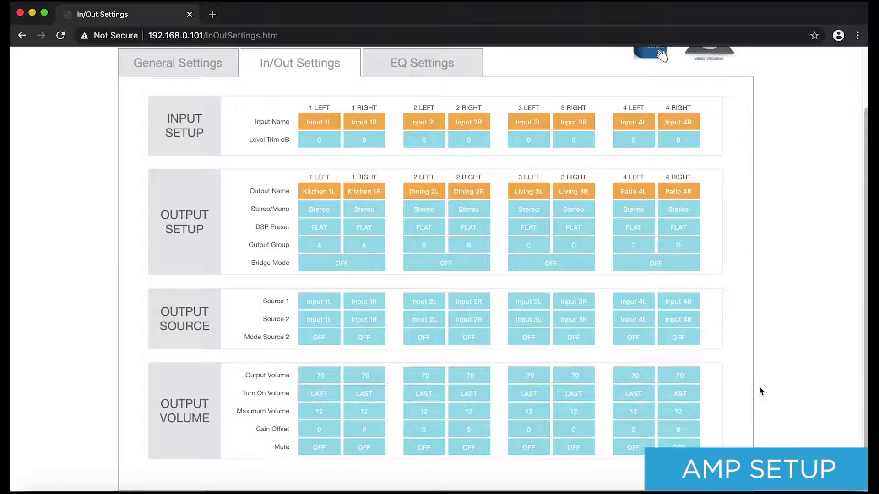
pyautogui.click(333, 250)
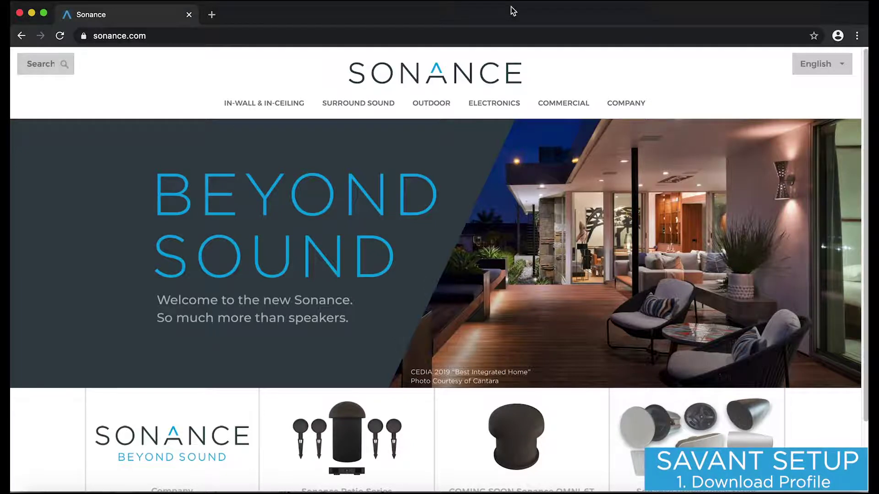
# - Download the DSP Amplifier Savant Profile from Sonance's DSP amplifiers page, then unzip the archive and open the extracted folder
pyautogui.moveTo(494, 100)
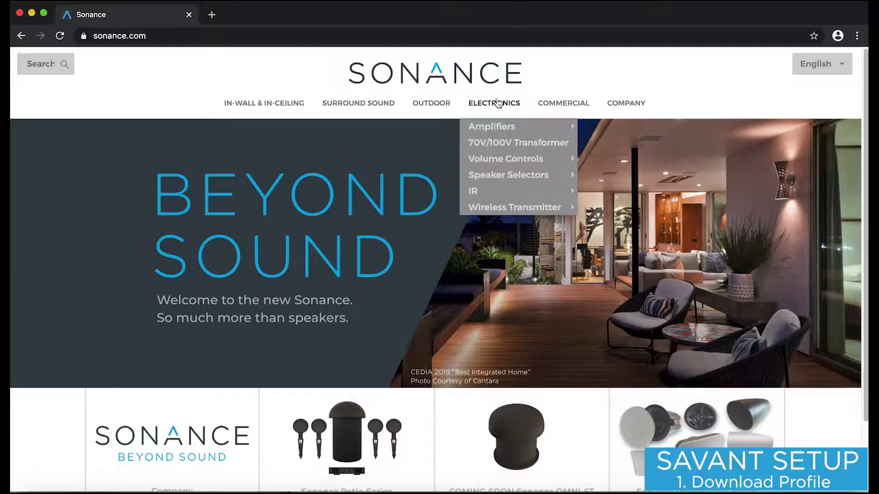
pyautogui.moveTo(533, 130)
pyautogui.click(596, 132)
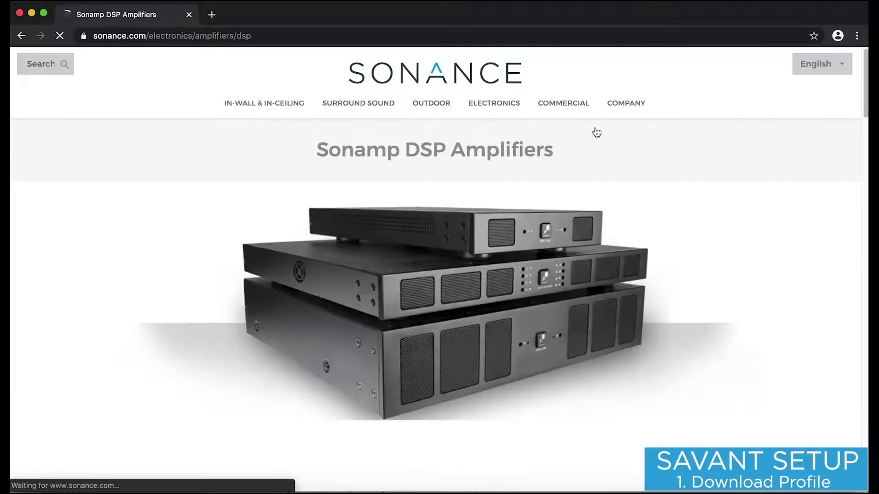
pyautogui.scroll(-4, 597, 132)
pyautogui.scroll(-20, 596, 132)
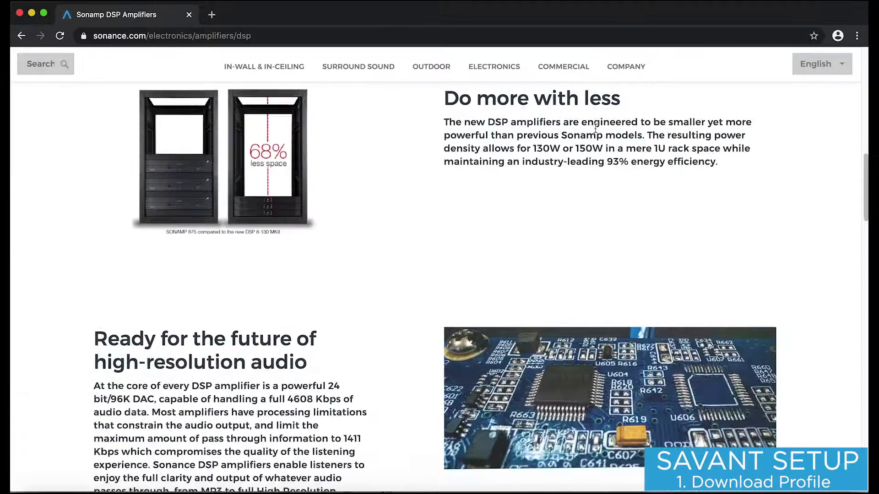
pyautogui.scroll(-20, 596, 132)
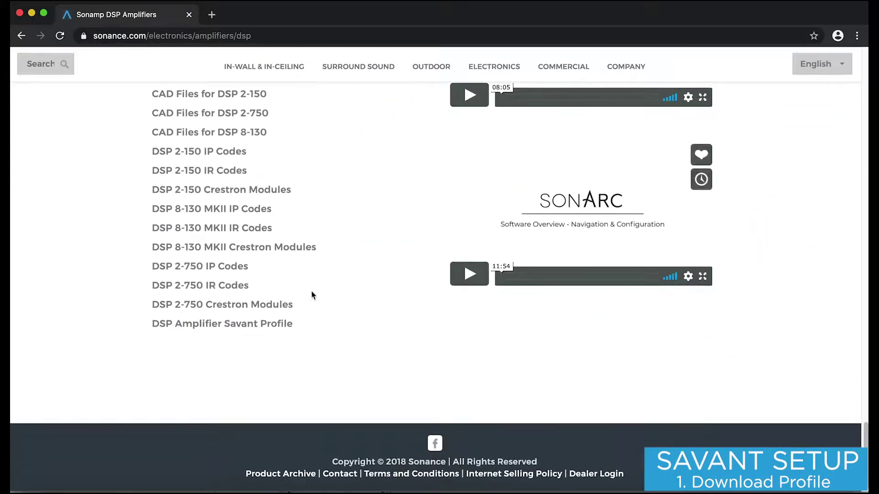
pyautogui.click(271, 330)
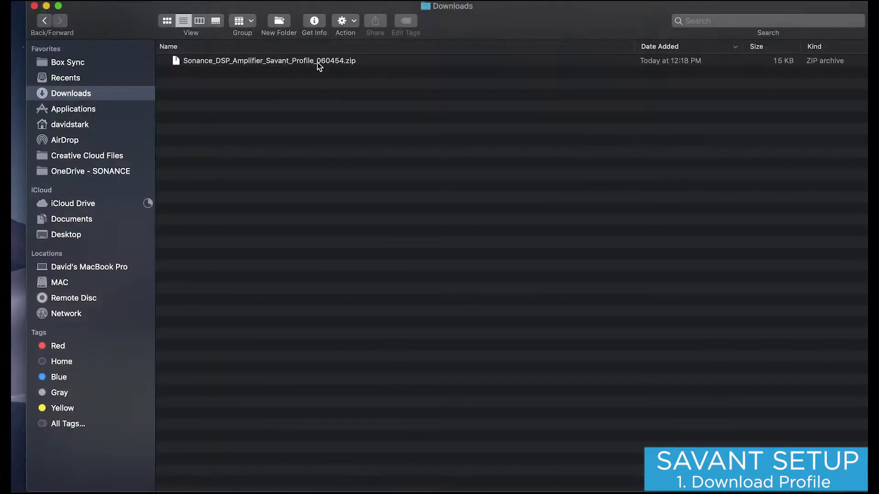
pyautogui.doubleClick(317, 63)
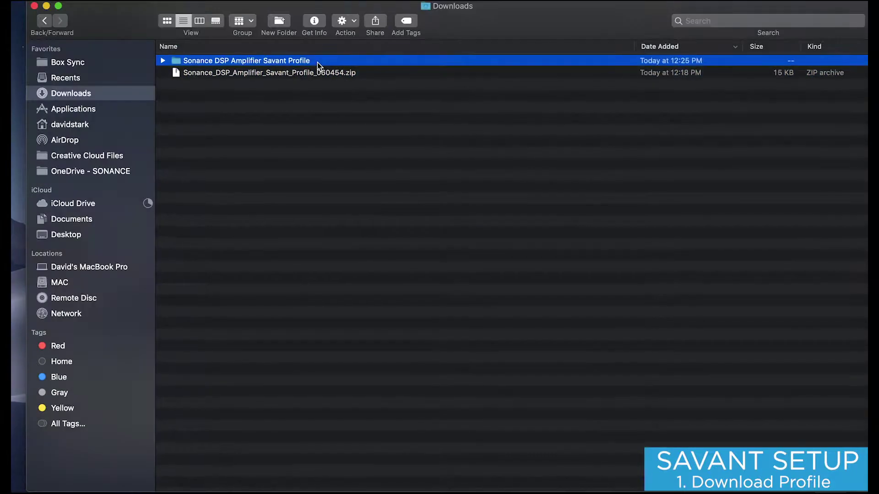
pyautogui.doubleClick(298, 60)
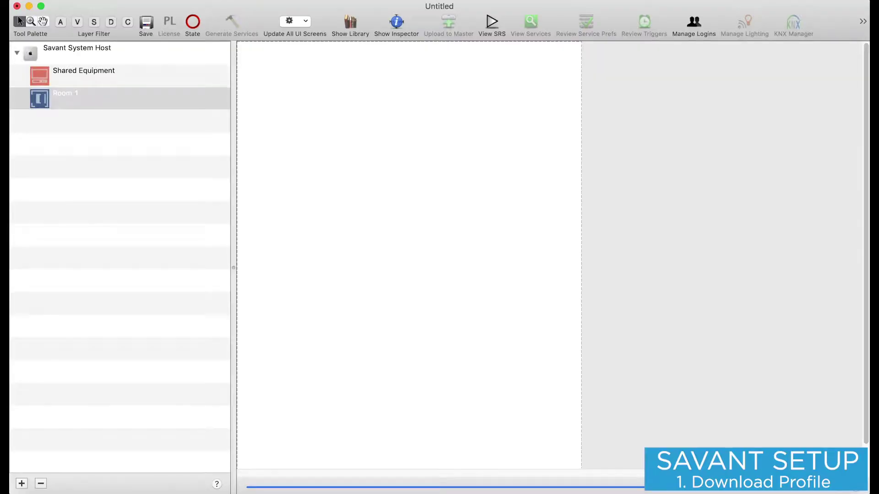
# - In RacePoint Blueprint, import Sonance_DSP Amplifier.xml from the extracted profile folder into the Custom Profiles user library
pyautogui.click(69, 0)
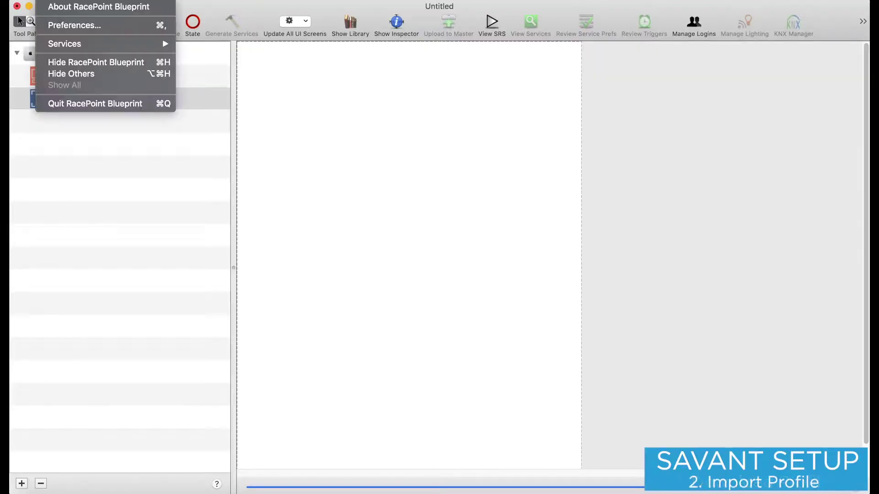
pyautogui.click(110, 23)
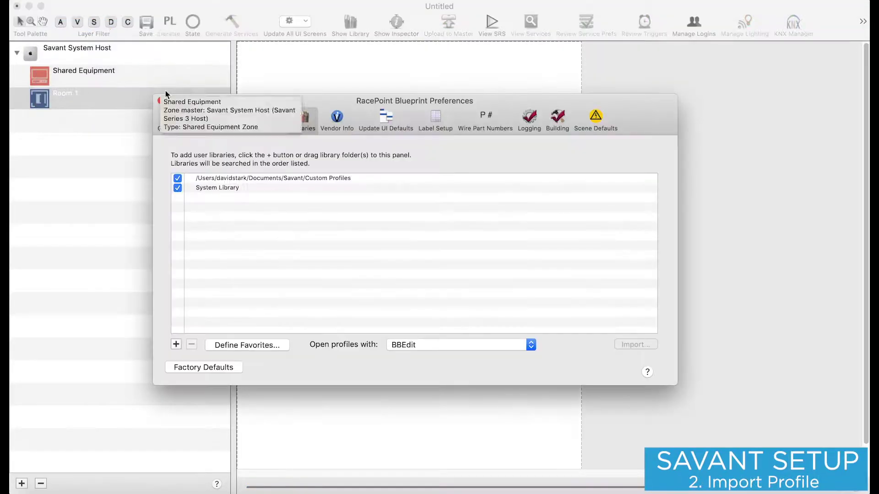
pyautogui.click(246, 179)
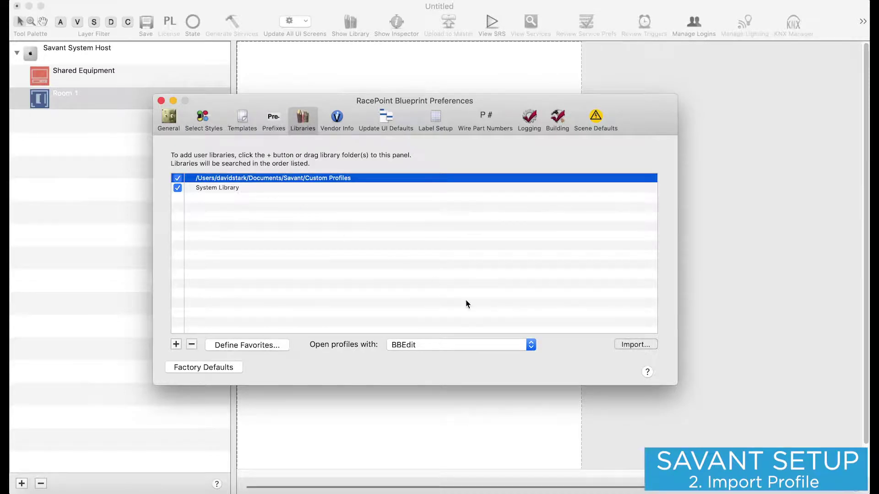
pyautogui.click(627, 347)
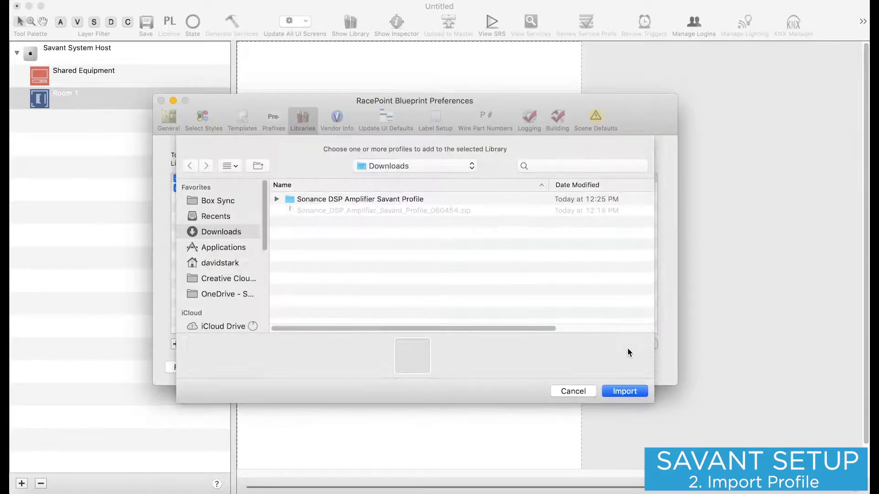
pyautogui.doubleClick(388, 200)
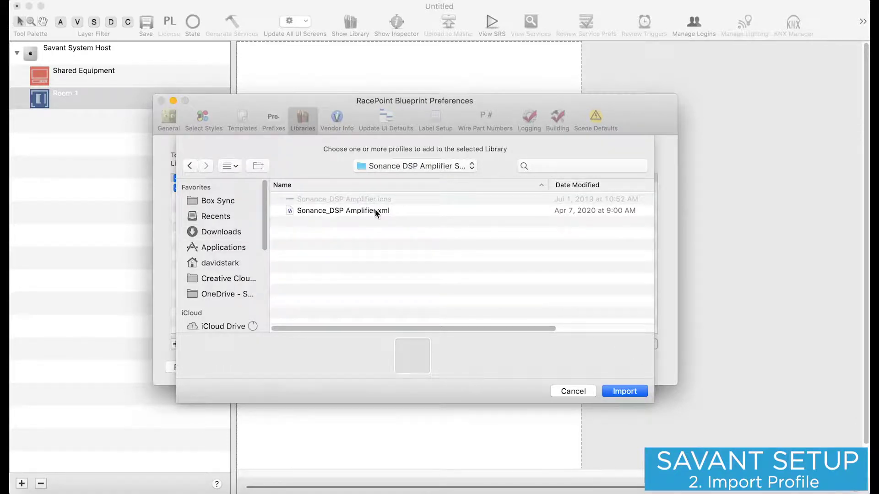
pyautogui.click(375, 211)
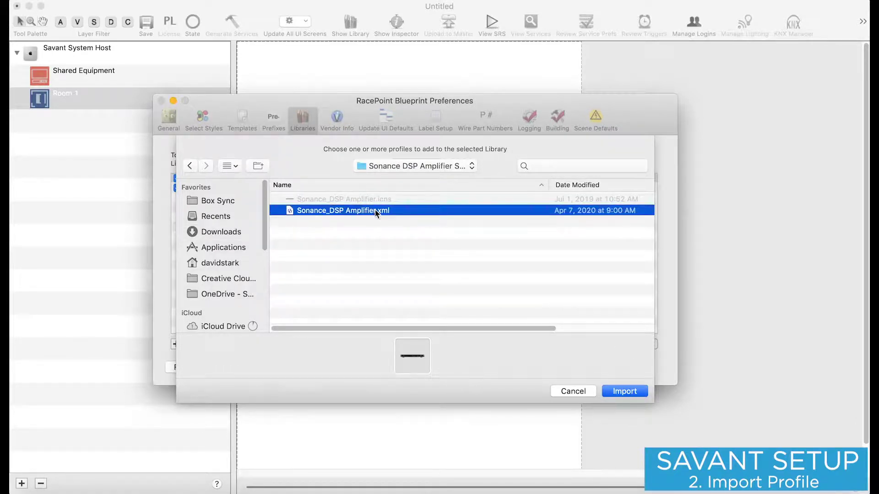
pyautogui.click(644, 391)
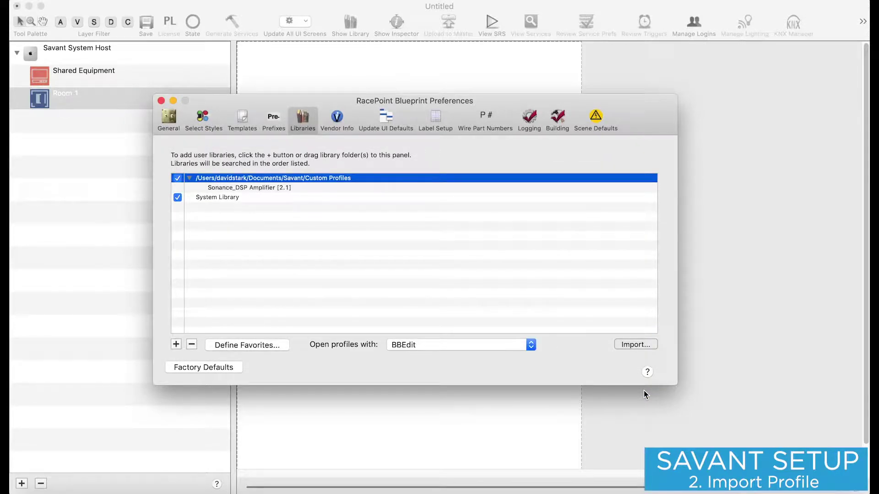
pyautogui.click(161, 101)
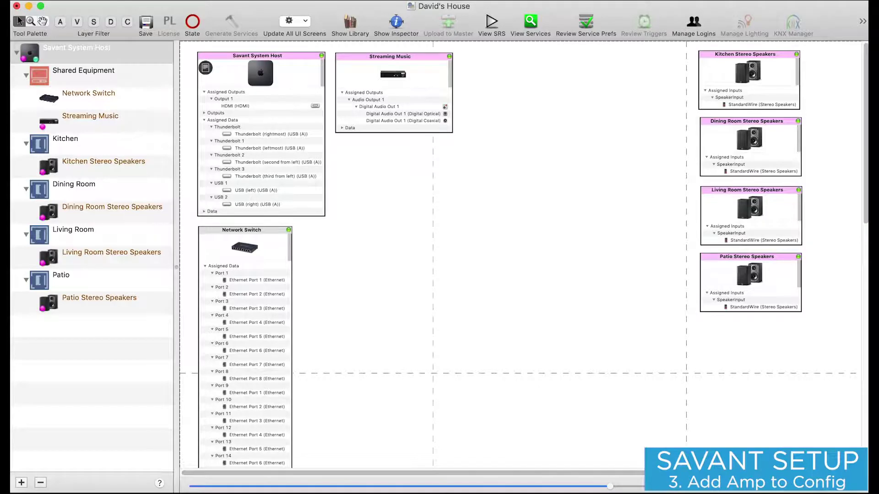
# - Add the Sonance DSP Amplifier component to the Shared Equipment zone as DSP 8130 MKII and place it beside the room speakers
pyautogui.click(349, 28)
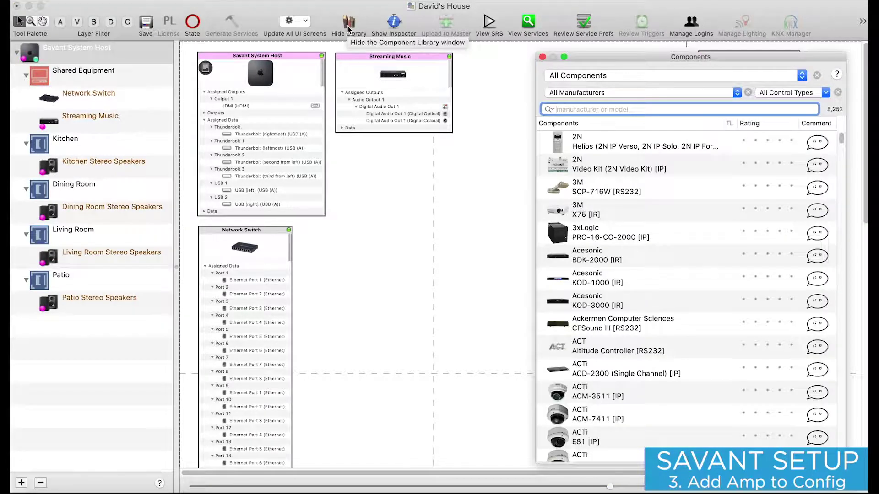
pyautogui.write('sonance dsp')
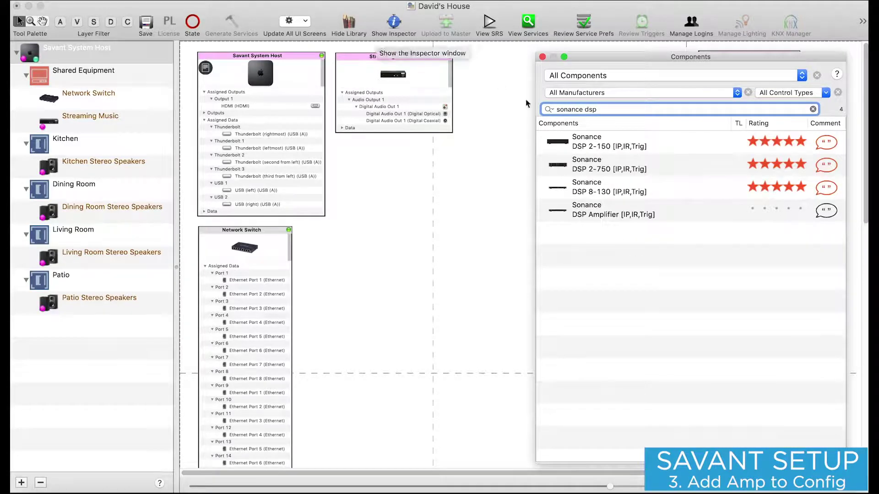
pyautogui.click(705, 216)
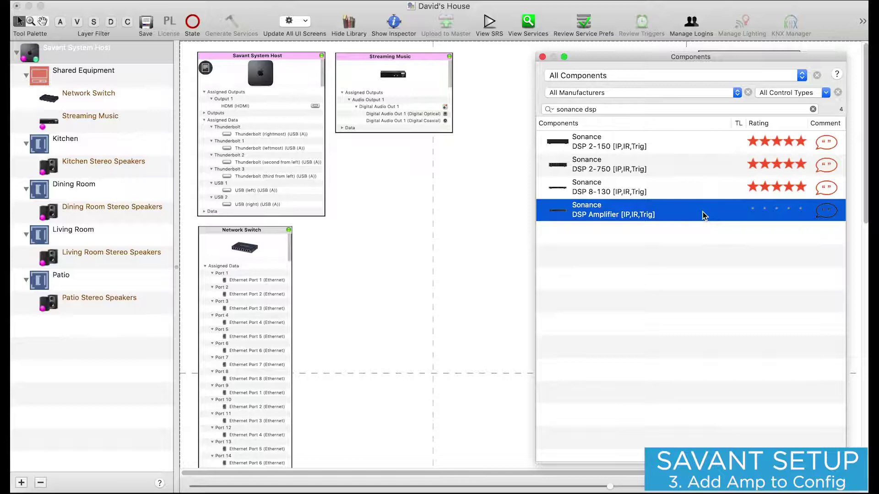
pyautogui.moveTo(704, 216); pyautogui.dragTo(439, 228)
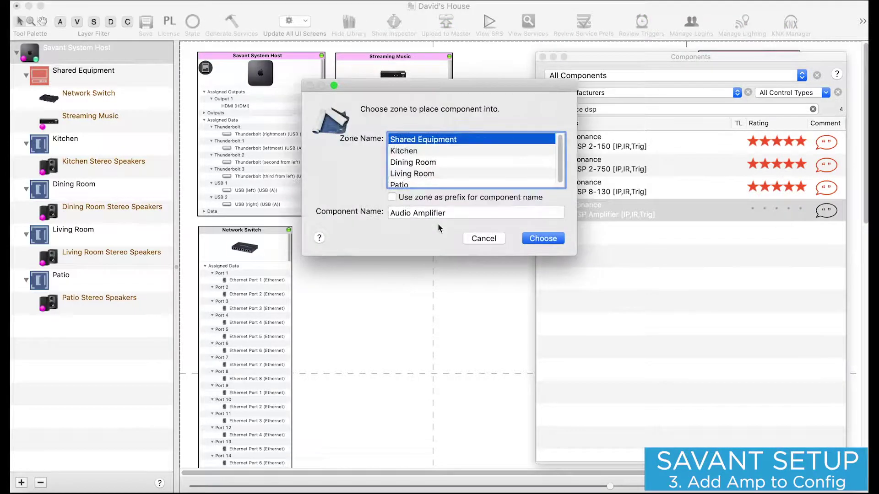
pyautogui.press('Tab')
pyautogui.write('DSP')
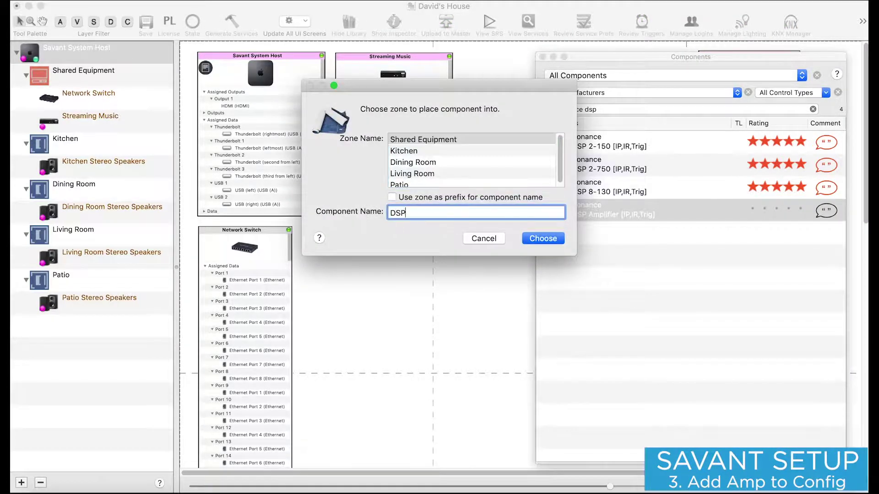
pyautogui.write(' 8130 MKII')
pyautogui.press('Return')
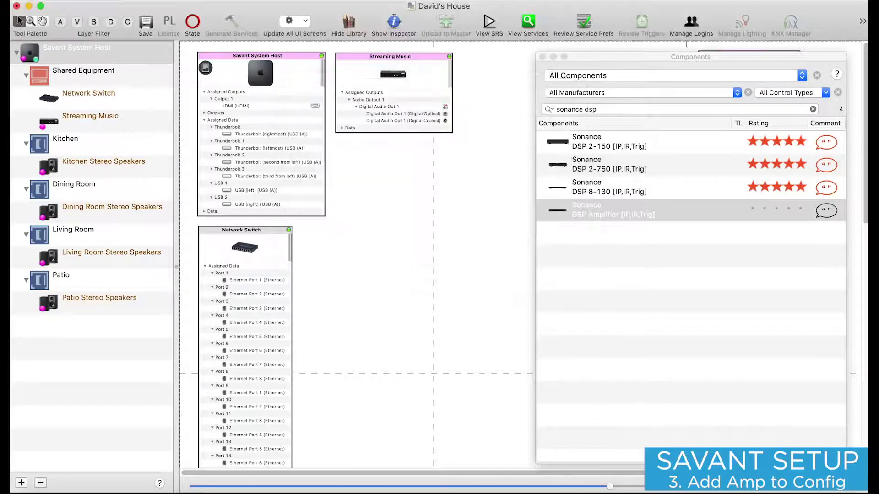
pyautogui.moveTo(496, 254); pyautogui.dragTo(588, 71)
pyautogui.click(542, 56)
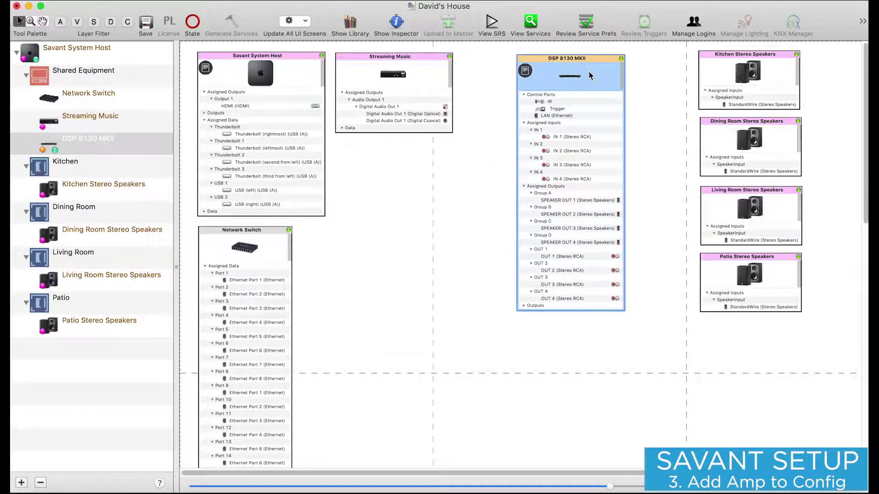
# - Inspect the DSP 8130 MKII and read the profile's documentation notes
pyautogui.doubleClick(589, 71)
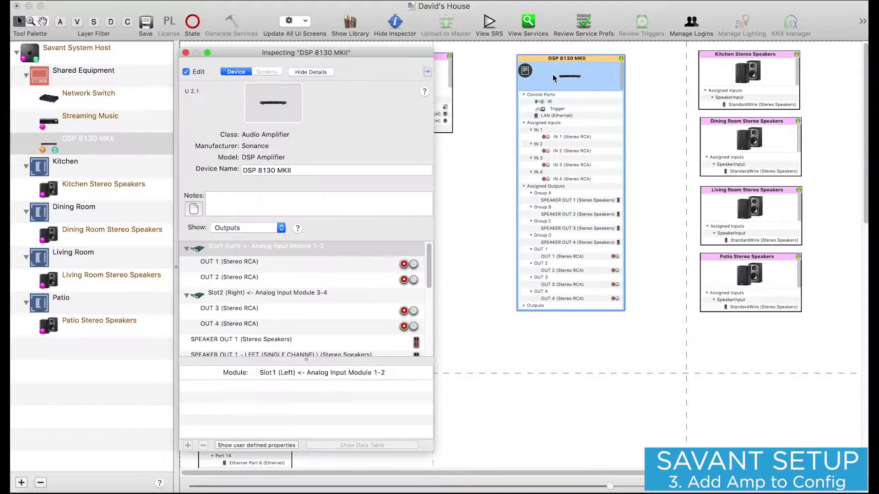
pyautogui.moveTo(400, 53); pyautogui.dragTo(460, 48)
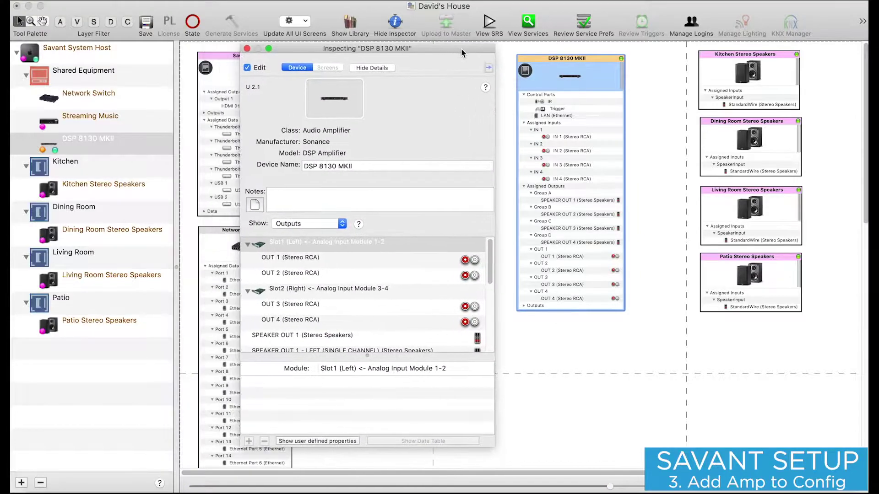
pyautogui.click(256, 205)
pyautogui.moveTo(231, 56); pyautogui.dragTo(59, 45)
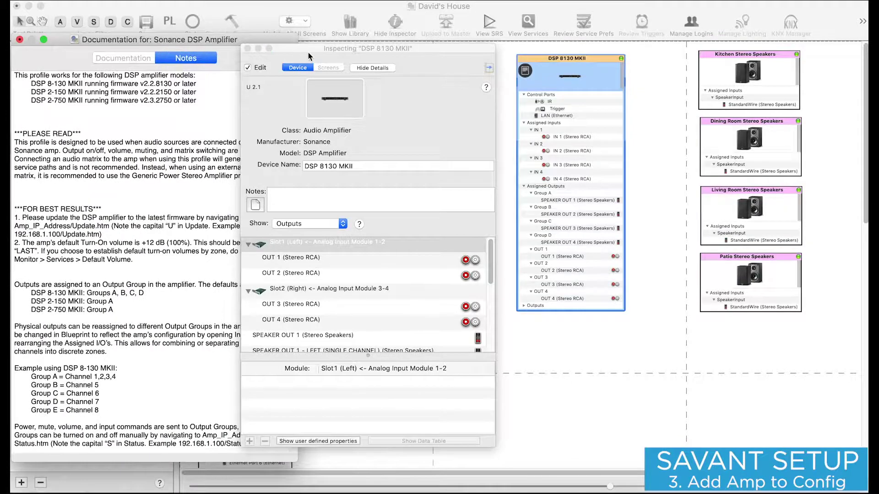
pyautogui.moveTo(310, 55); pyautogui.dragTo(365, 53)
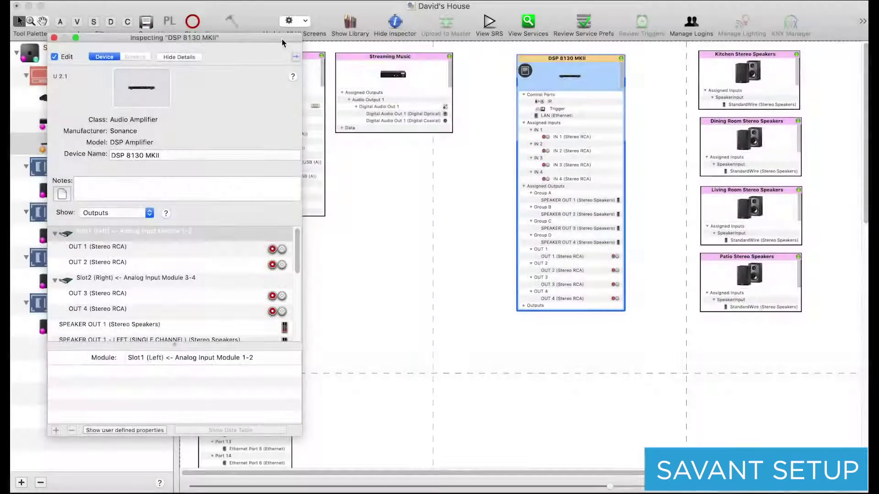
# - Try to connect Streaming Music's Digital Optical output to the amplifier's IN 1 Stereo RCA input
pyautogui.click(398, 115)
pyautogui.click(399, 114)
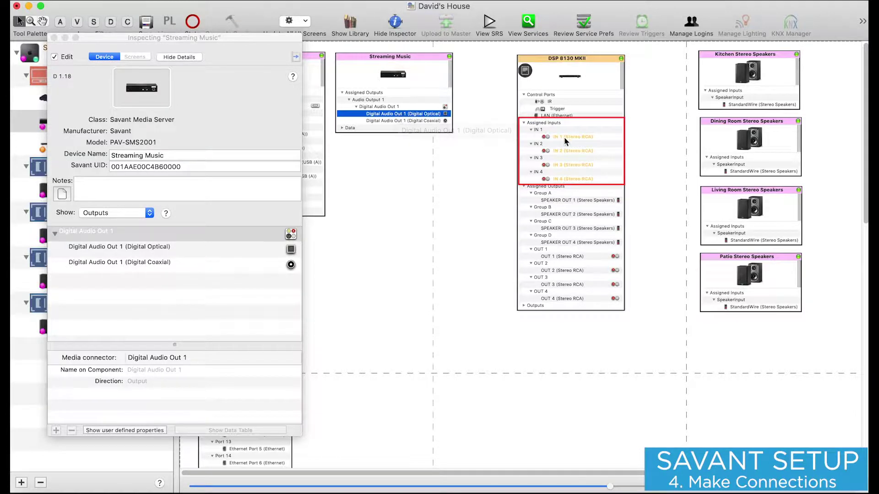
pyautogui.moveTo(438, 113); pyautogui.dragTo(548, 138)
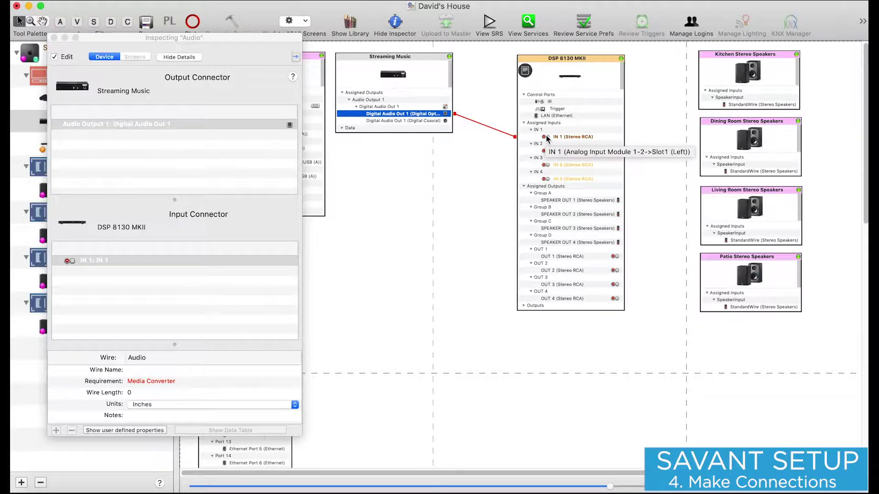
# - Remove Analog Input Module 1-2 from Slot1 (Left) of the DSP 8130 MKII, accepting the loss of its connection
pyautogui.click(570, 80)
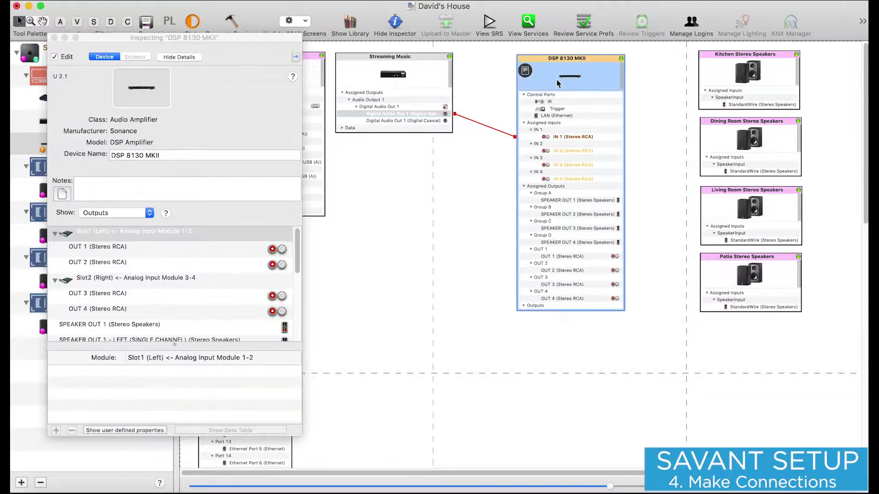
pyautogui.click(153, 214)
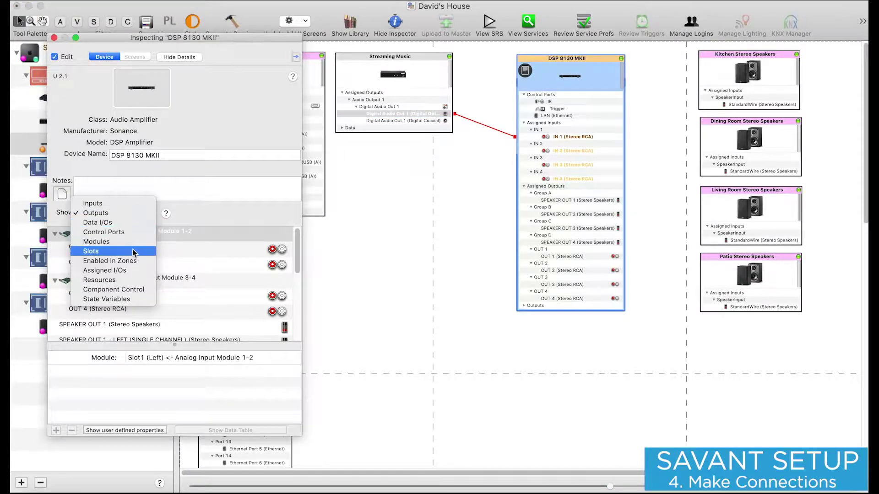
pyautogui.click(195, 97)
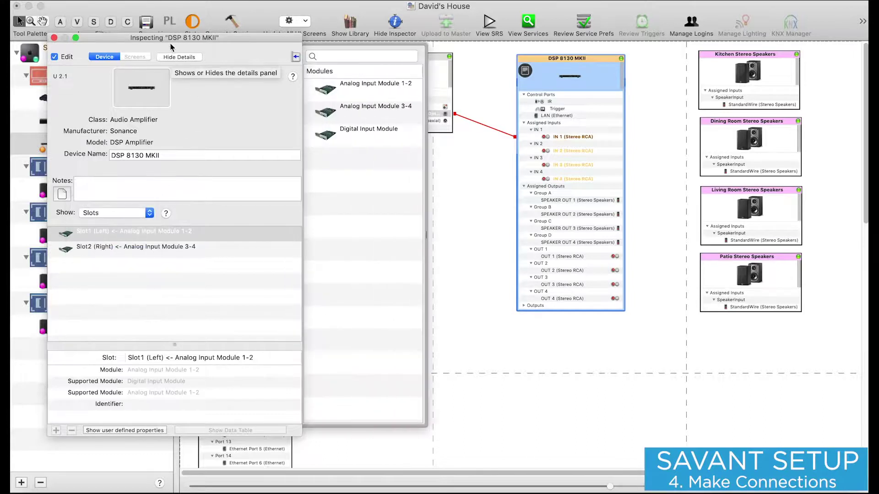
pyautogui.moveTo(169, 39); pyautogui.dragTo(178, 37)
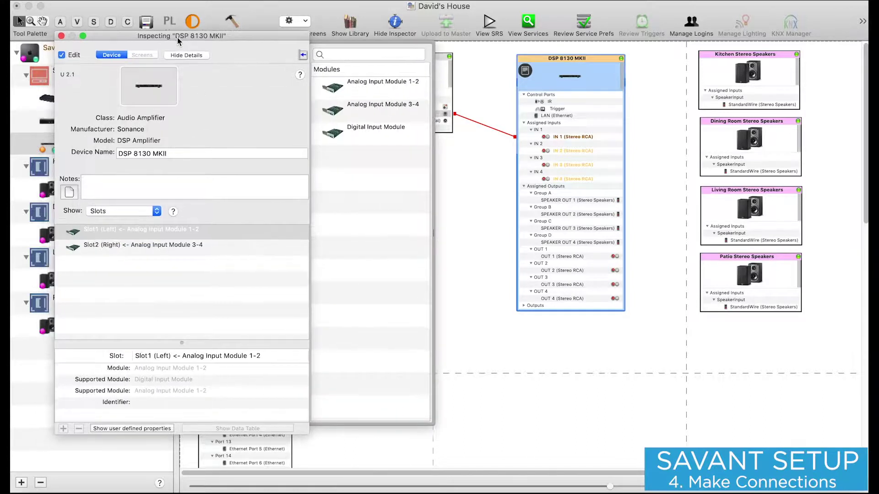
pyautogui.click(175, 233)
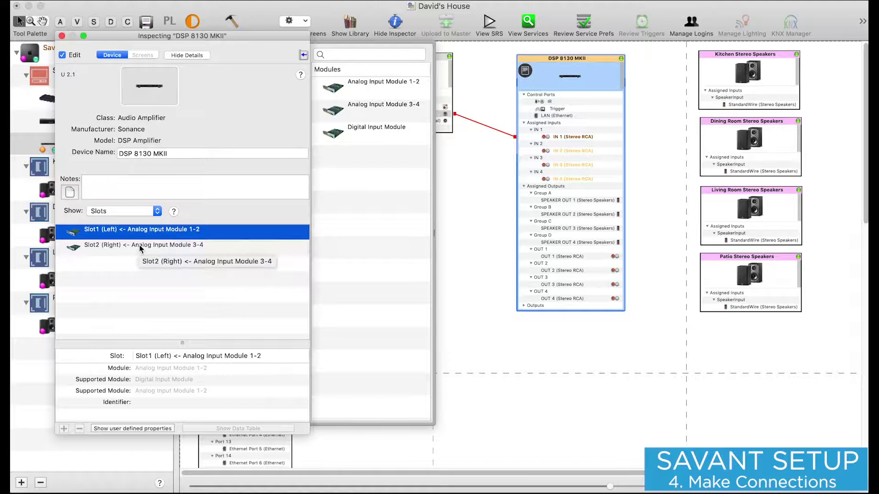
pyautogui.press('BackSpace')
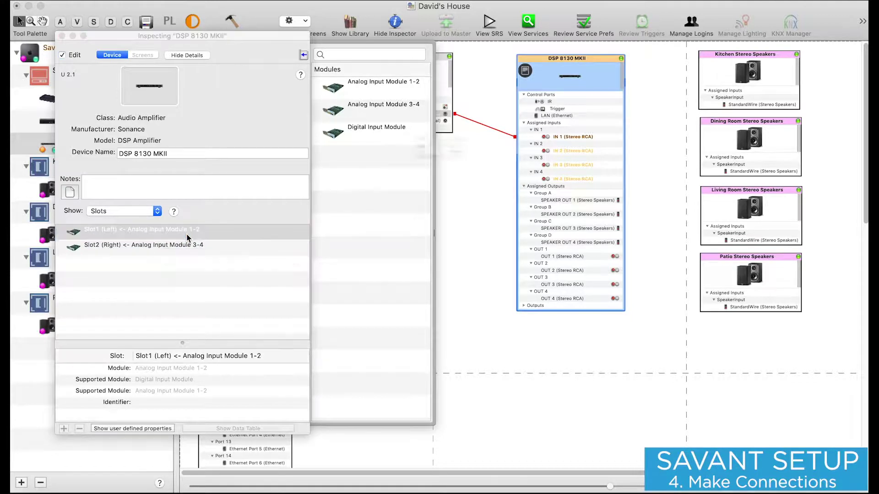
pyautogui.click(485, 175)
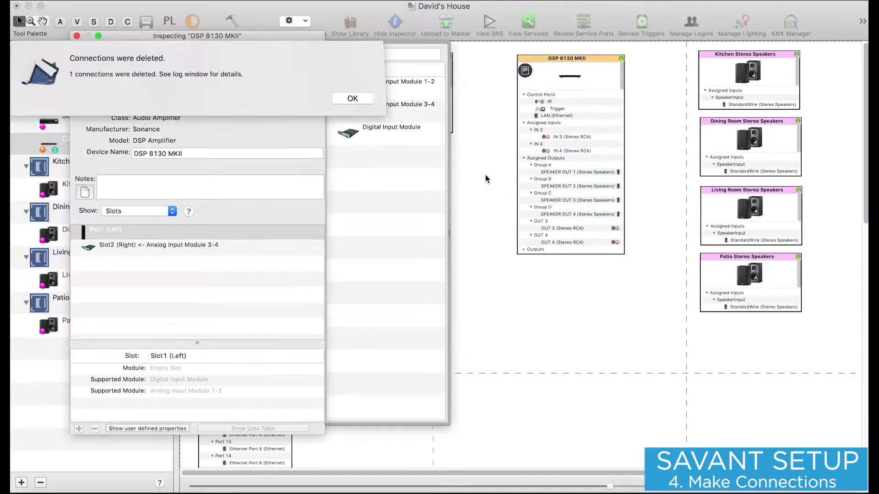
# - Install the Digital Input Module in Slot1 (Left) of the DSP 8130 MKII and close its inspector
pyautogui.click(353, 99)
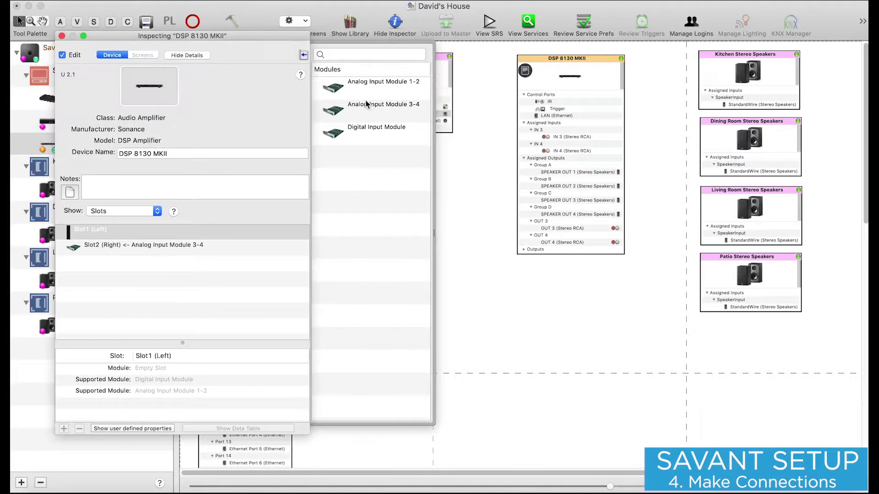
pyautogui.moveTo(355, 131); pyautogui.dragTo(185, 238)
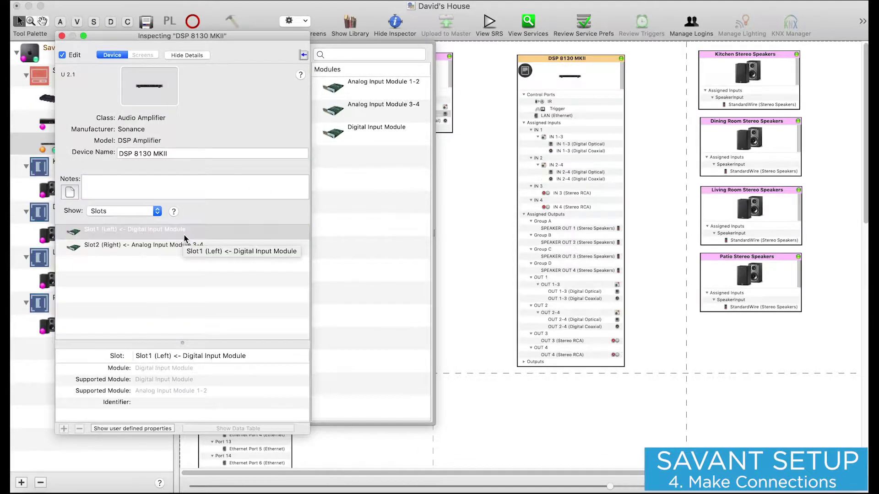
pyautogui.click(62, 36)
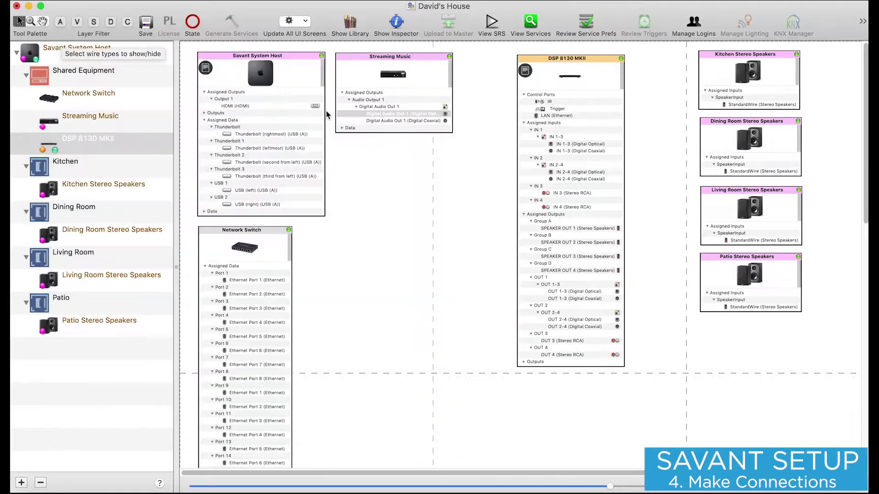
# - Connect Streaming Music's Digital Audio Out 1 (Digital Optical) to the amplifier's IN 1-3 (Digital Optical) input
pyautogui.click(368, 114)
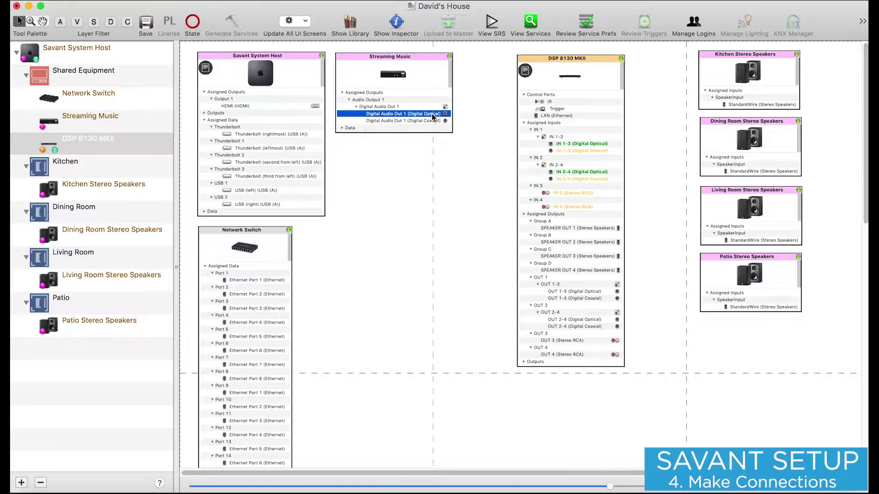
pyautogui.moveTo(394, 117); pyautogui.dragTo(534, 145)
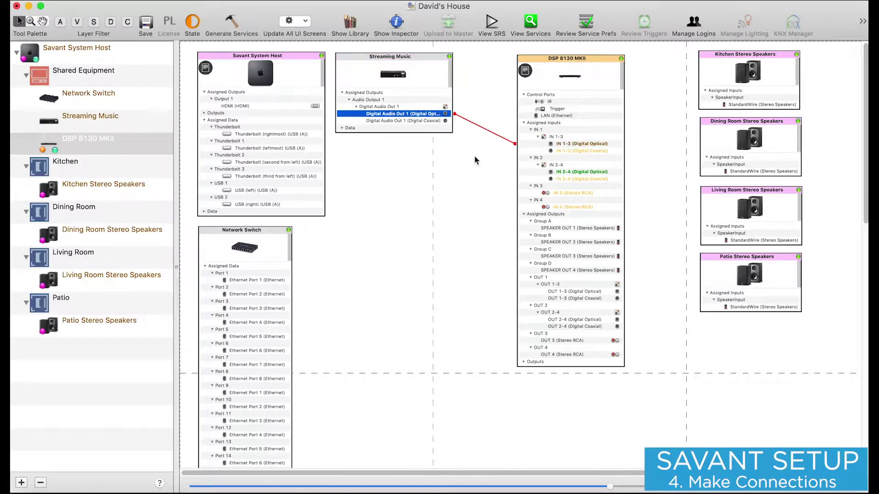
# - Connect SPEAKER OUT 1 to 4 of the DSP 8130 MKII to the Kitchen, Dining Room, Living Room and Patio Stereo Speakers respectively
pyautogui.click(611, 230)
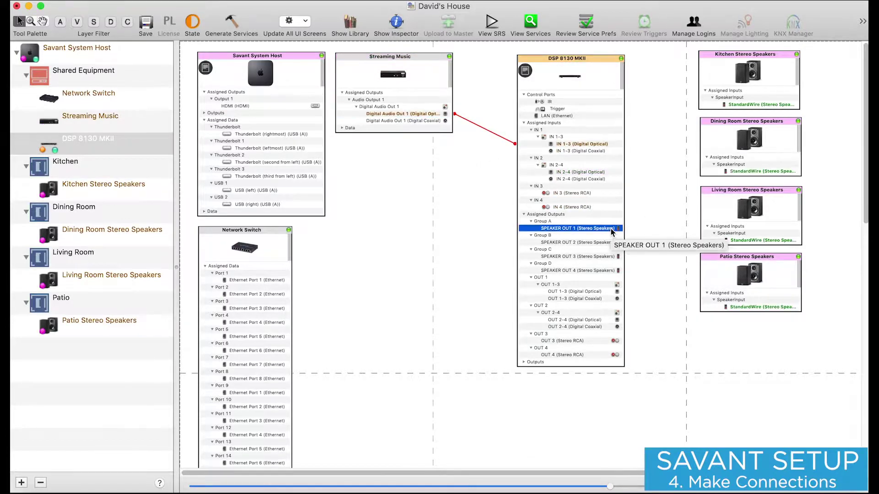
pyautogui.rightClick(612, 230)
pyautogui.click(620, 248)
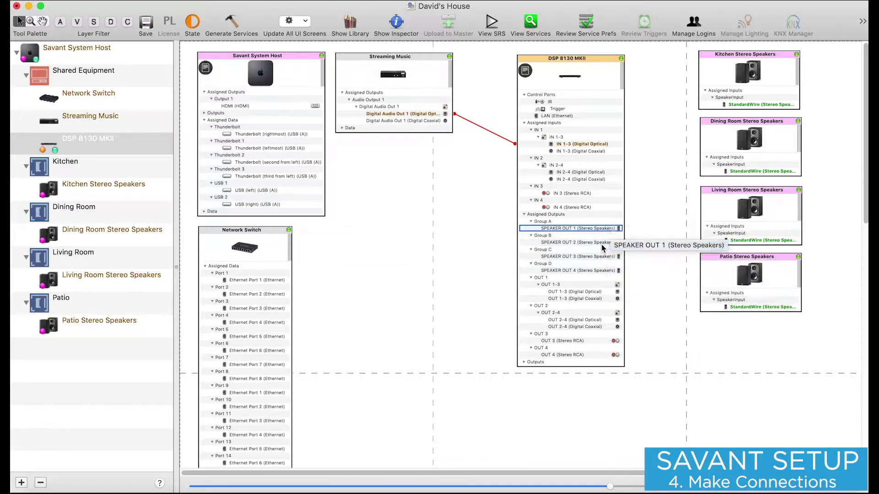
pyautogui.rightClick(620, 247)
pyautogui.click(621, 249)
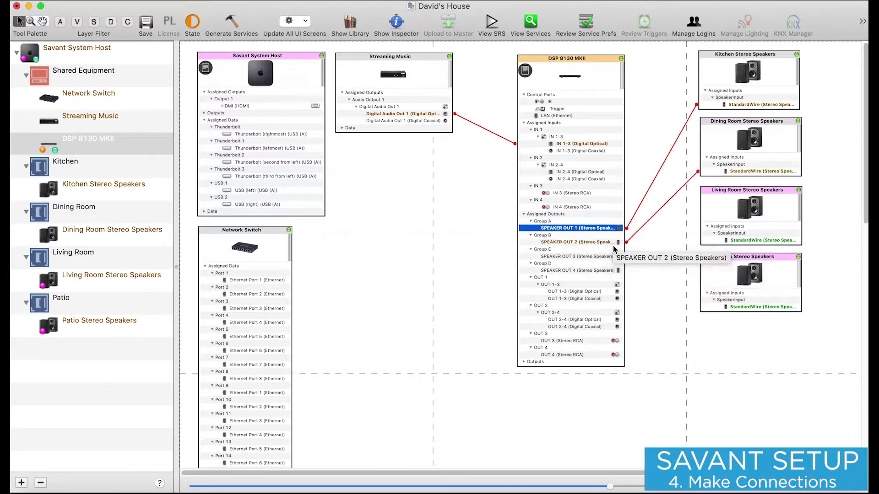
pyautogui.rightClick(614, 259)
pyautogui.click(592, 262)
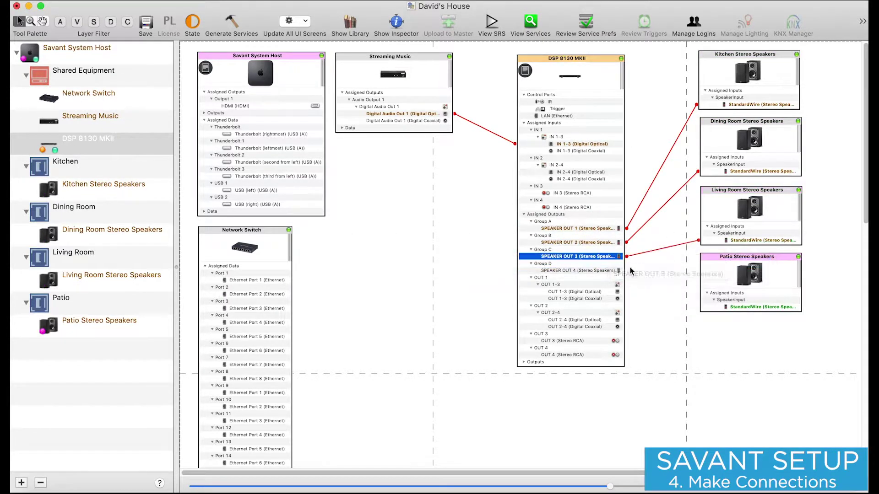
pyautogui.rightClick(596, 271)
pyautogui.click(595, 275)
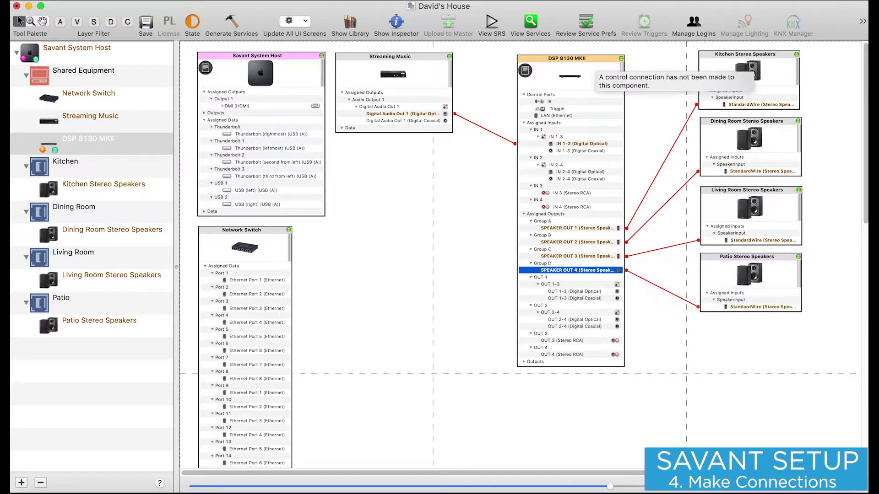
# - Connect the amplifier's LAN (Ethernet) control port to Ethernet Port 1 <Port 1> of the Network Switch with host address 192.168.0.157
pyautogui.click(547, 115)
pyautogui.rightClick(545, 115)
pyautogui.moveTo(560, 123)
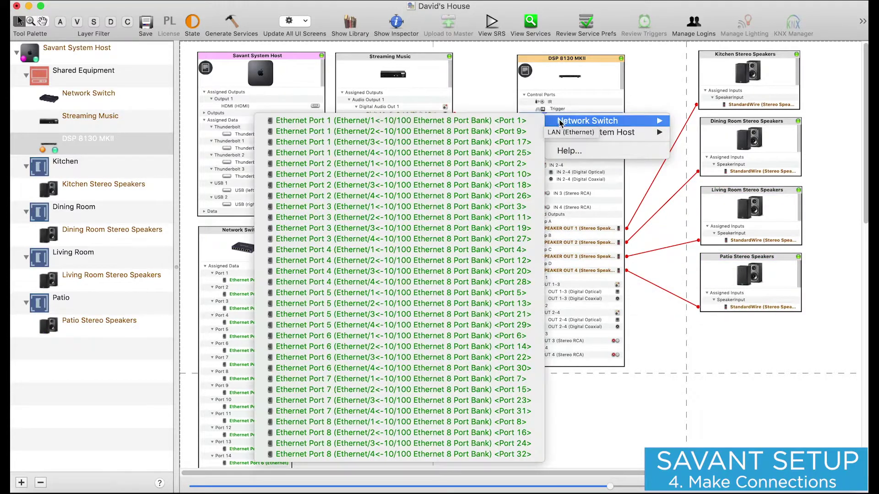
pyautogui.click(525, 120)
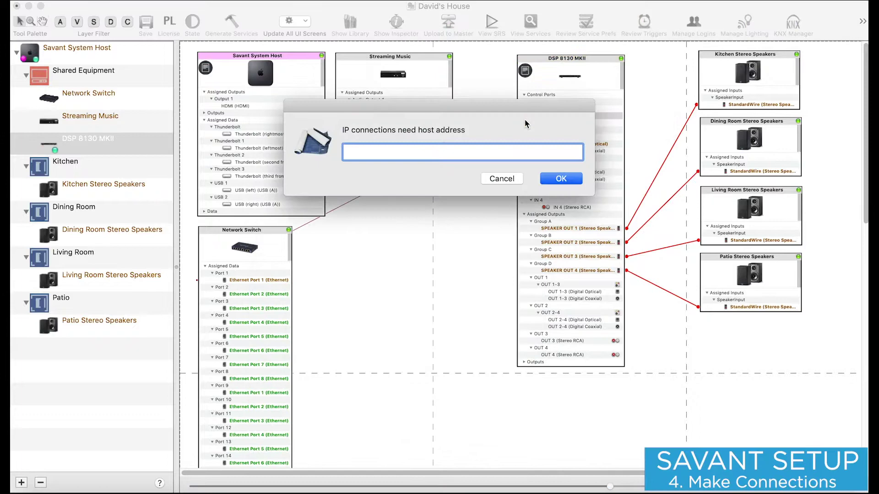
pyautogui.write('192.168.0')
pyautogui.write('.157')
pyautogui.press('Return')
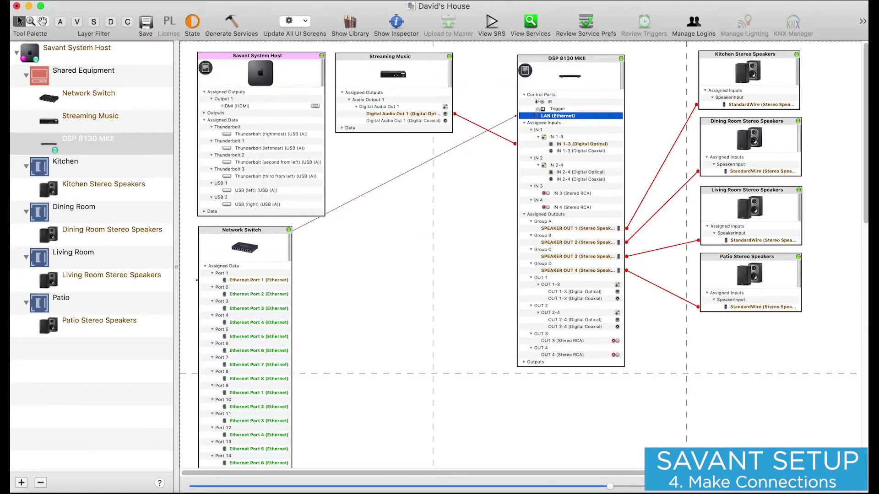
# - Generate the services and inspect the resources of the Dining Room's Savant Music Service
pyautogui.click(231, 25)
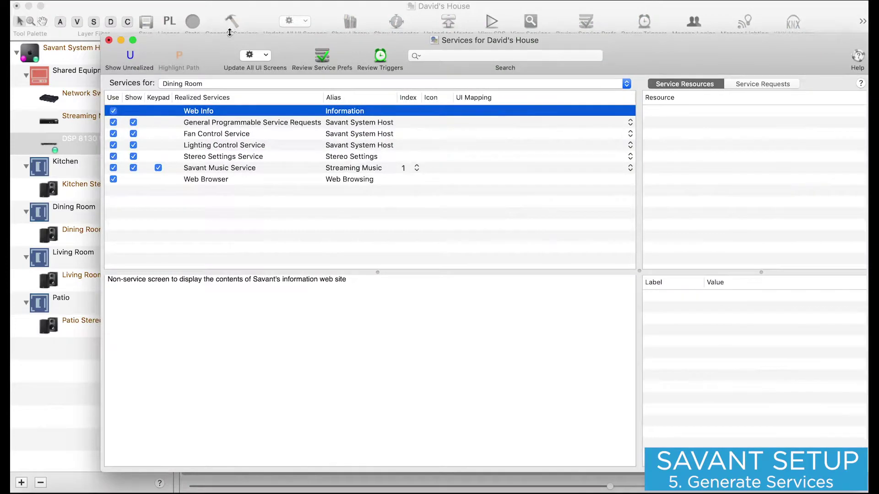
pyautogui.click(228, 169)
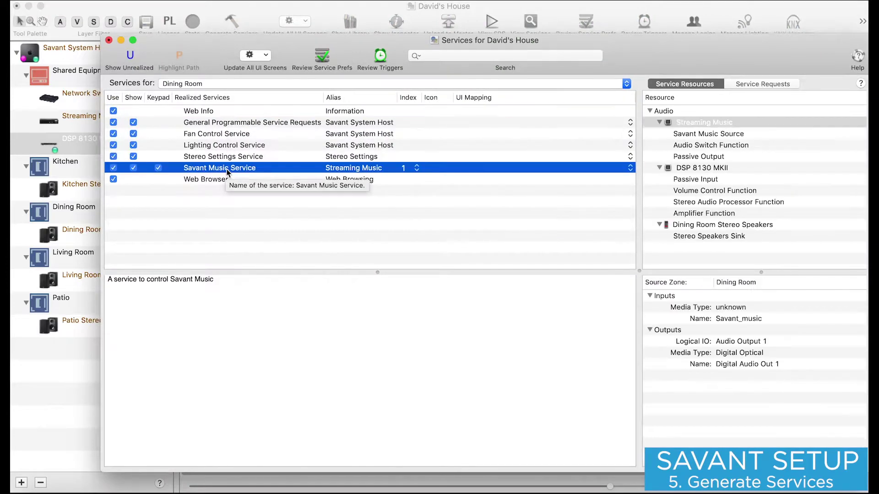